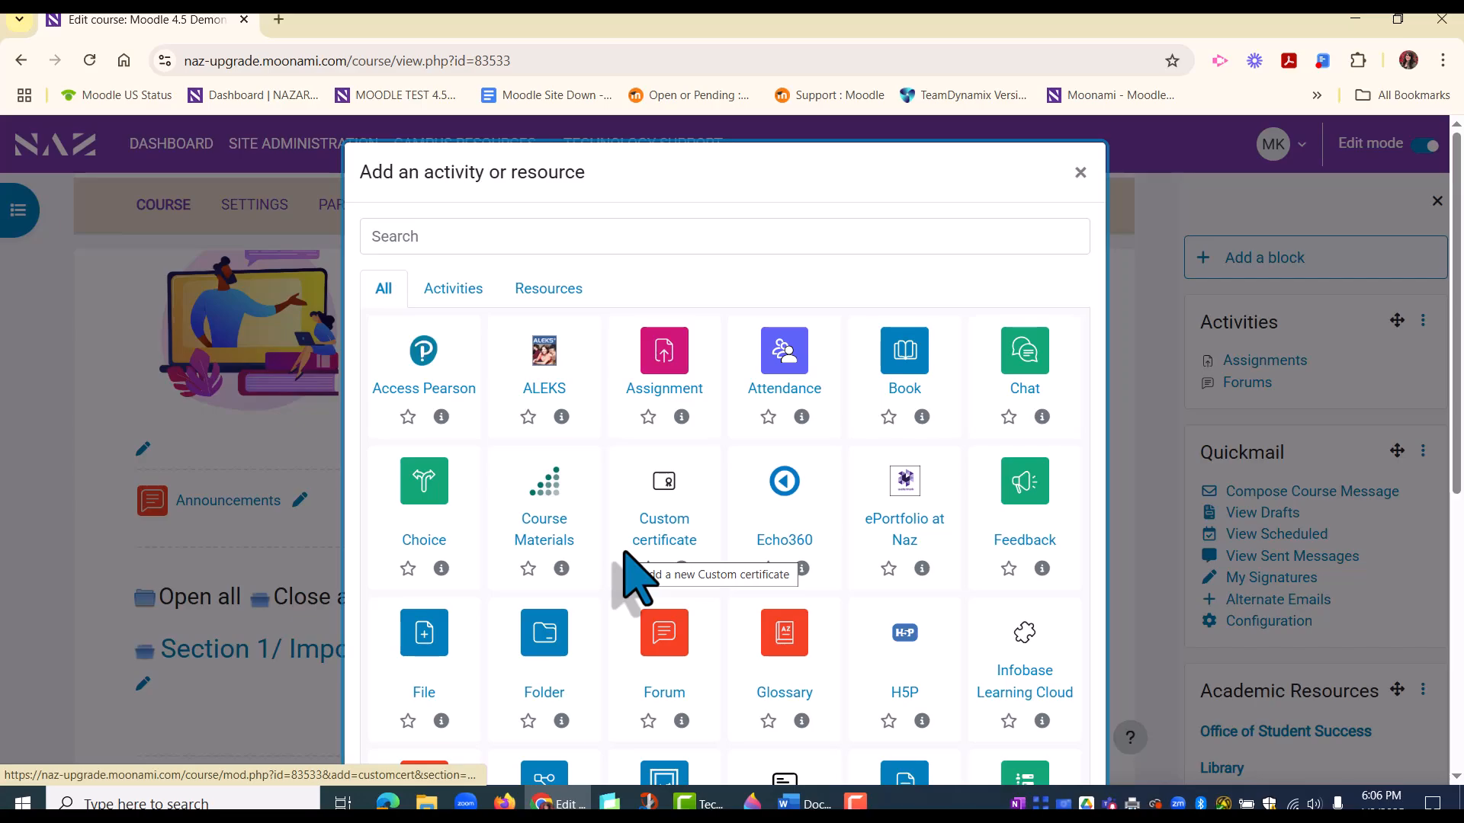
Step: Start a new Assignment activity from the list of available activities and resources
scroll(838, 564, down, 1)
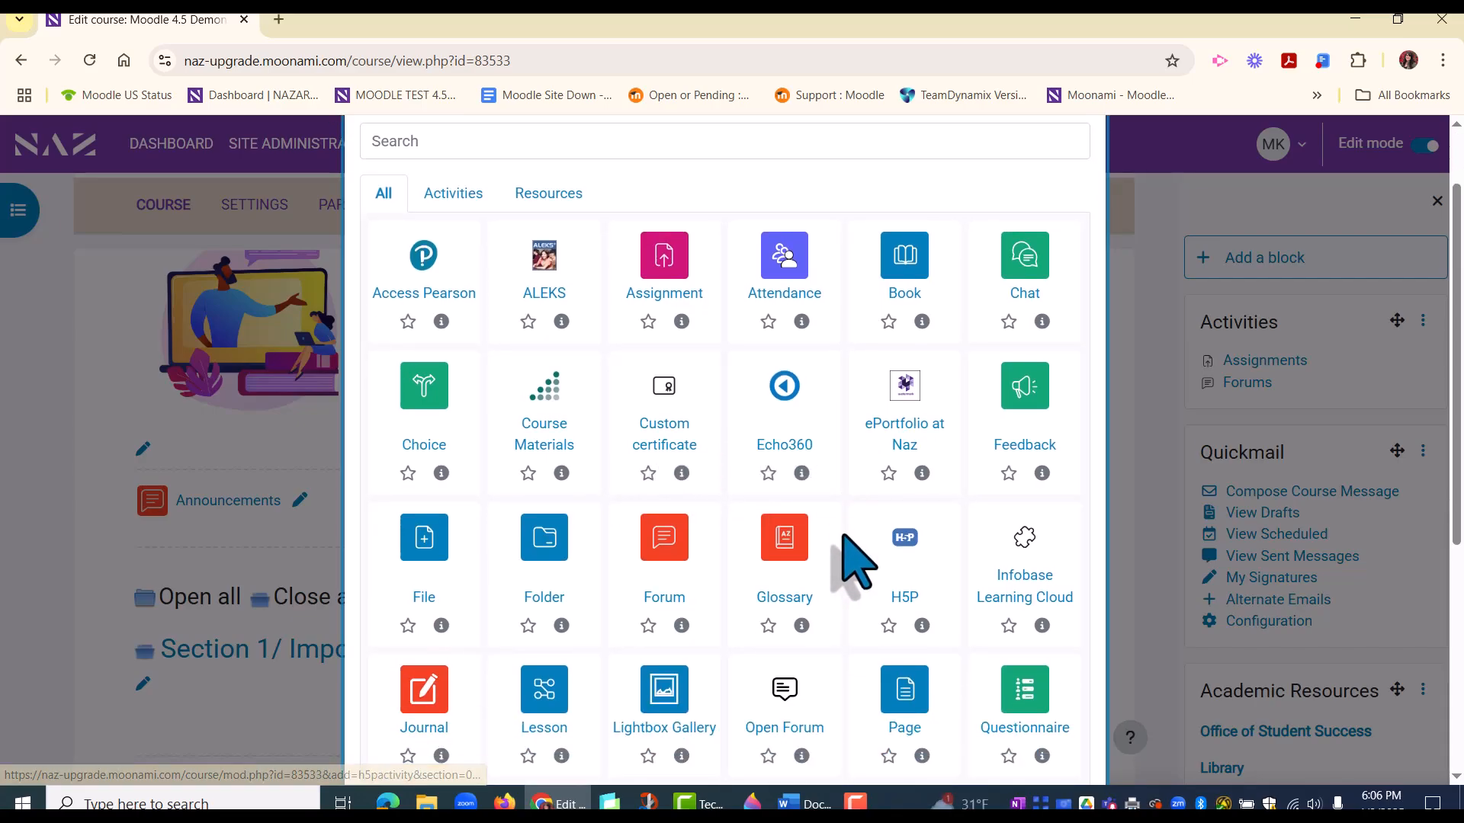
scroll(854, 564, up, 1)
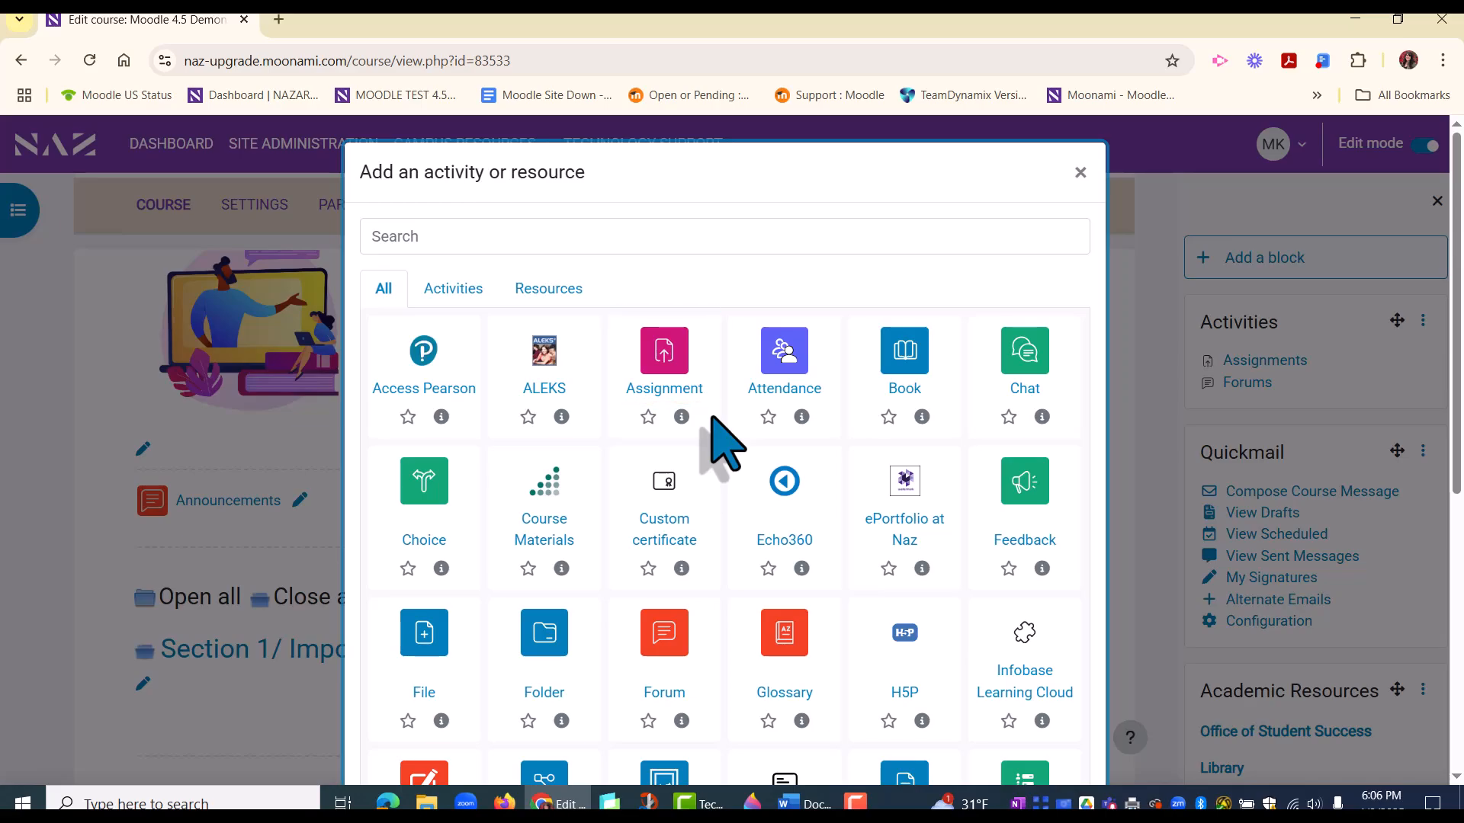
middle_click(666, 370)
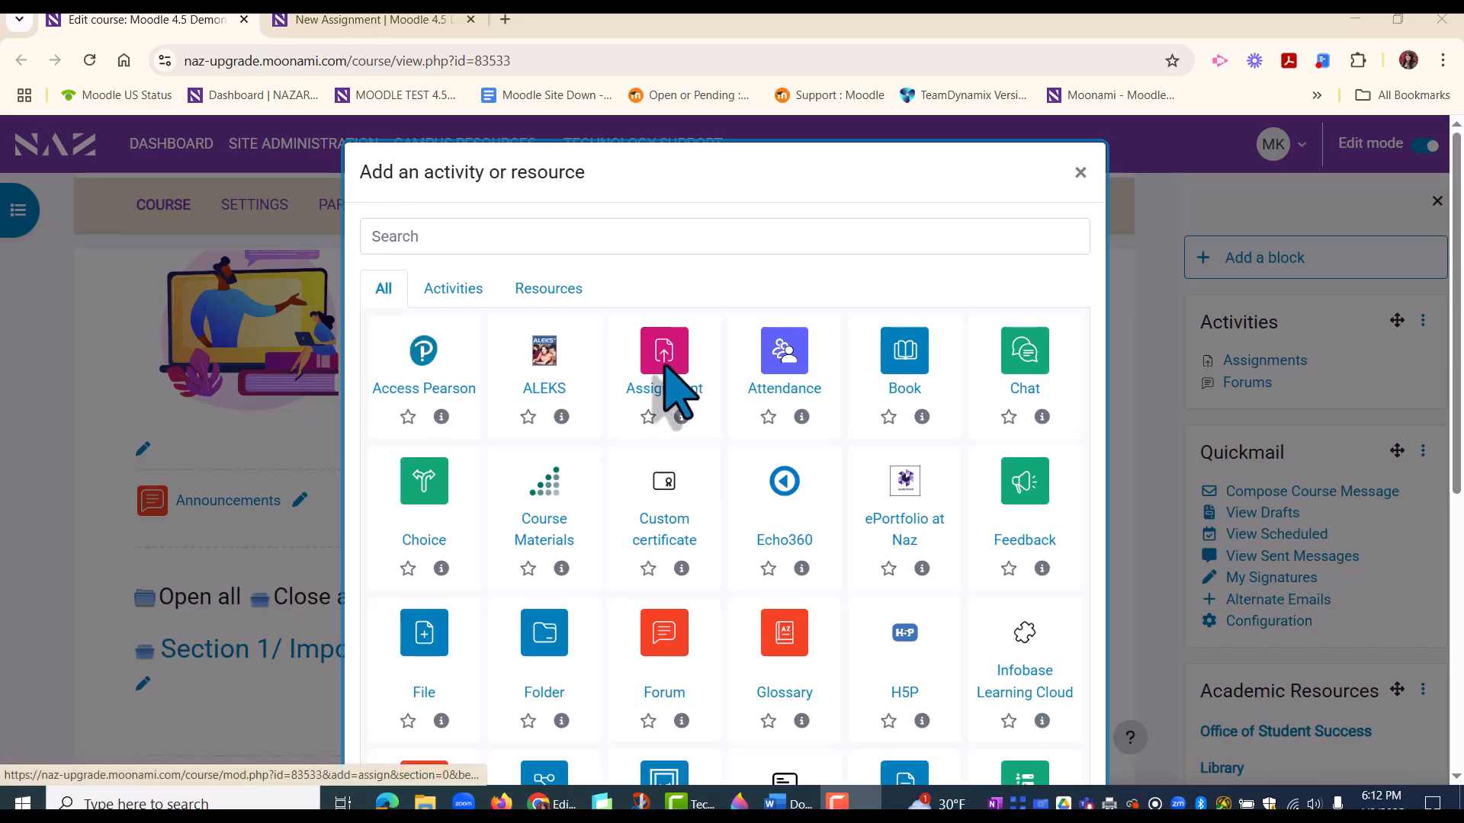
click(665, 367)
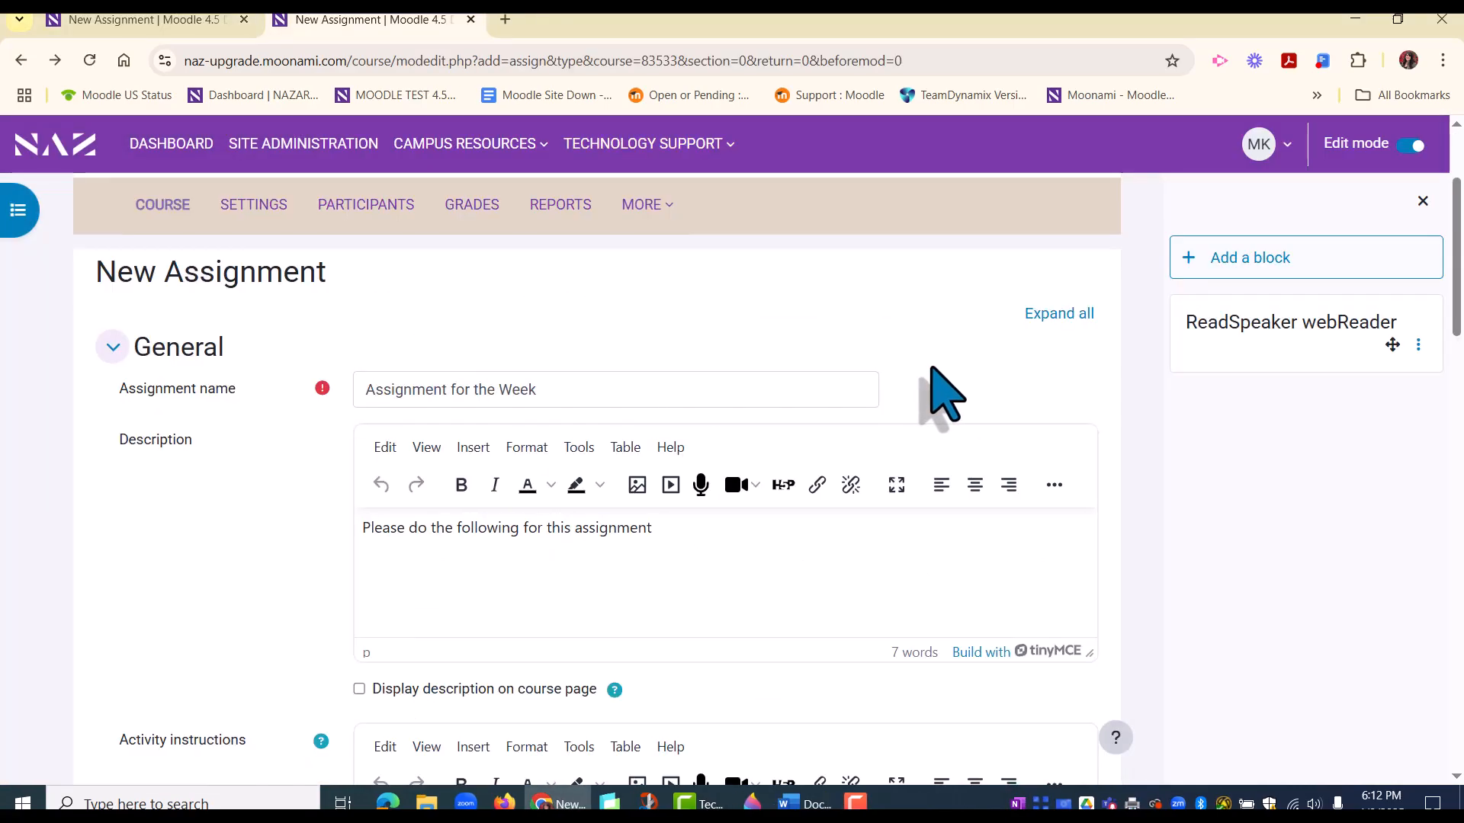
Step: Enable displaying the description on the course page for the new assignment
scroll(944, 395, down, 1)
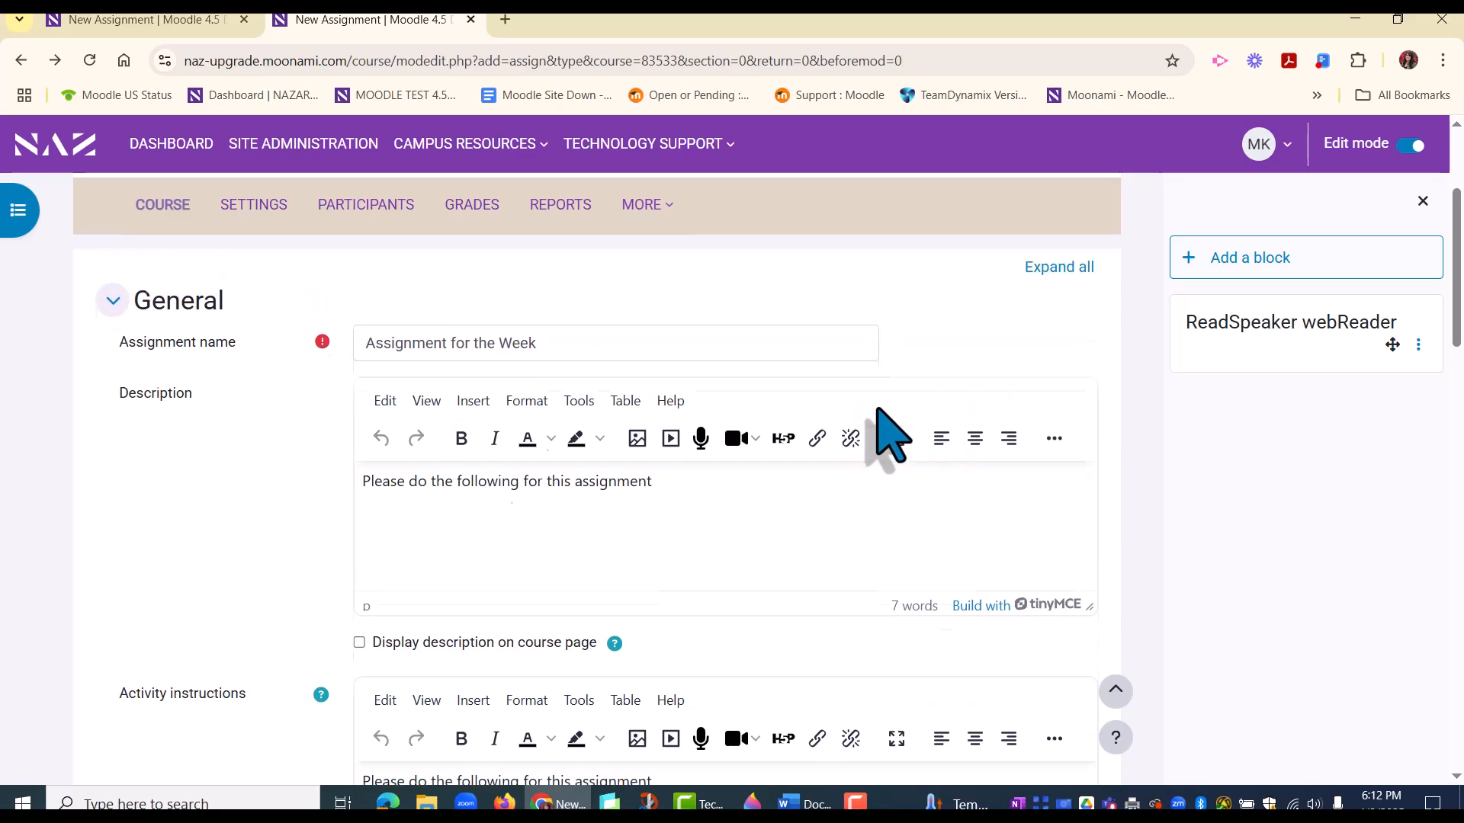
scroll(876, 412, up, 1)
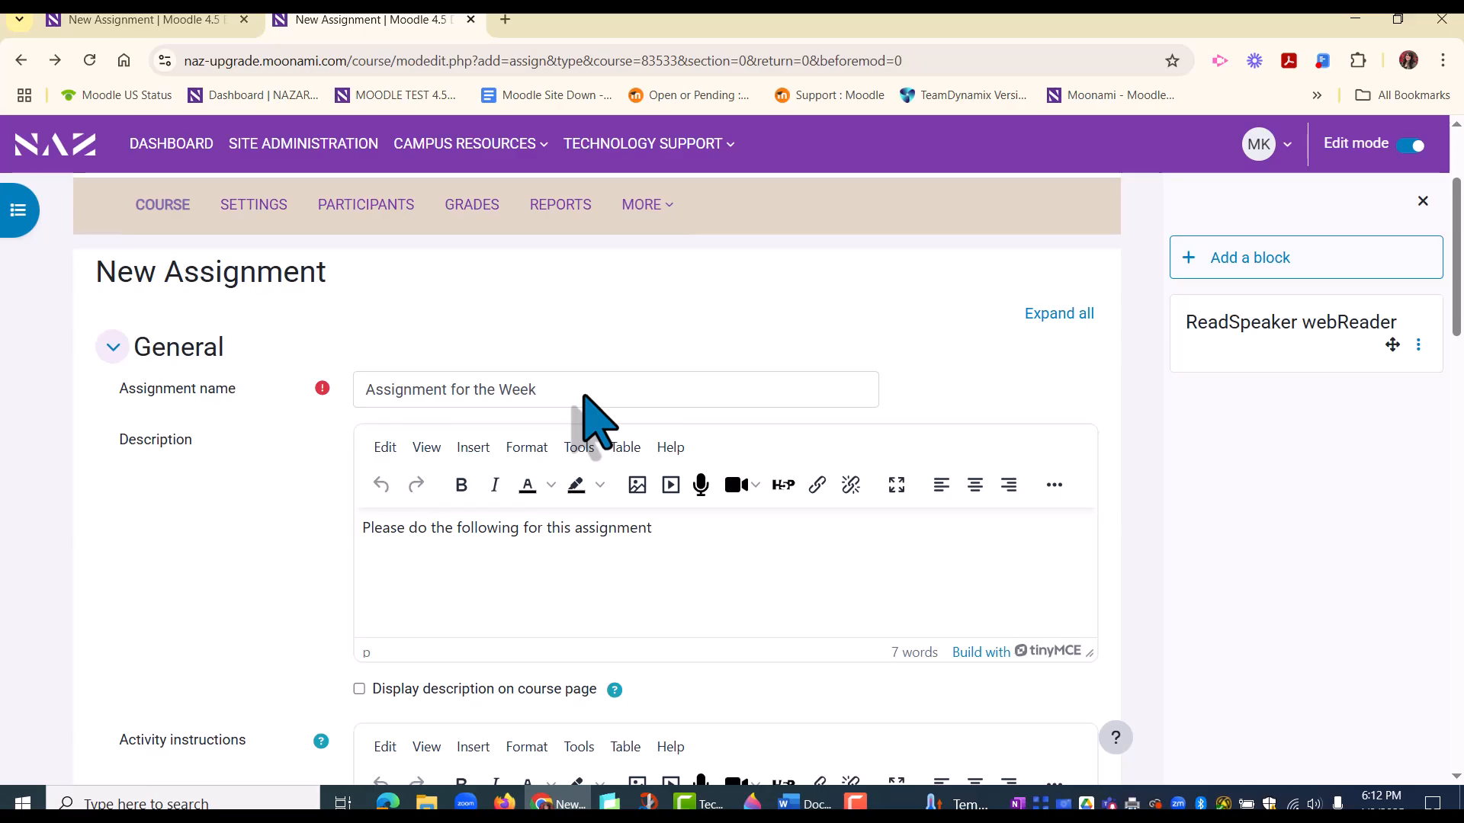
scroll(740, 584, down, 3)
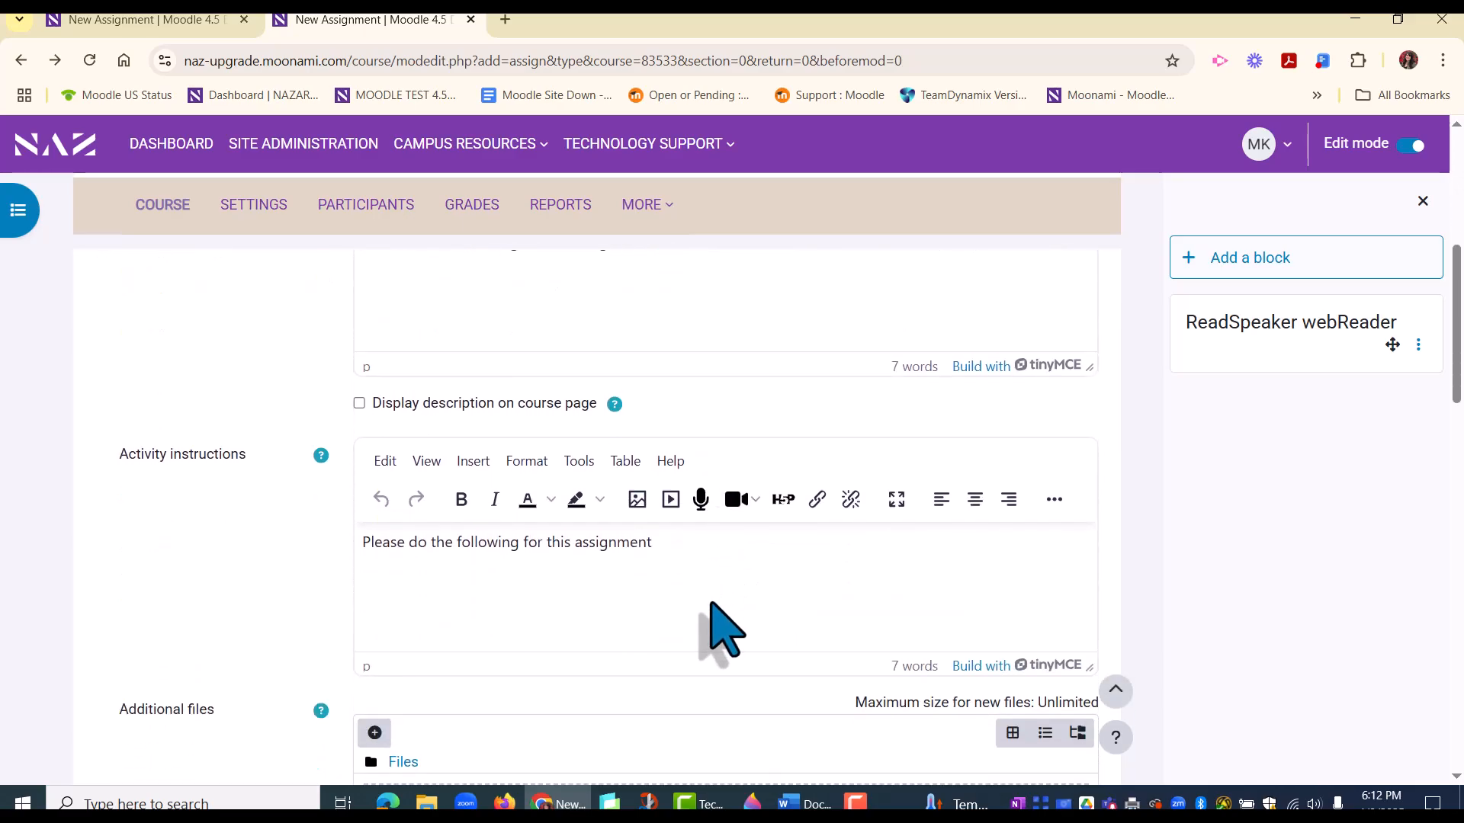
scroll(720, 629, down, 2)
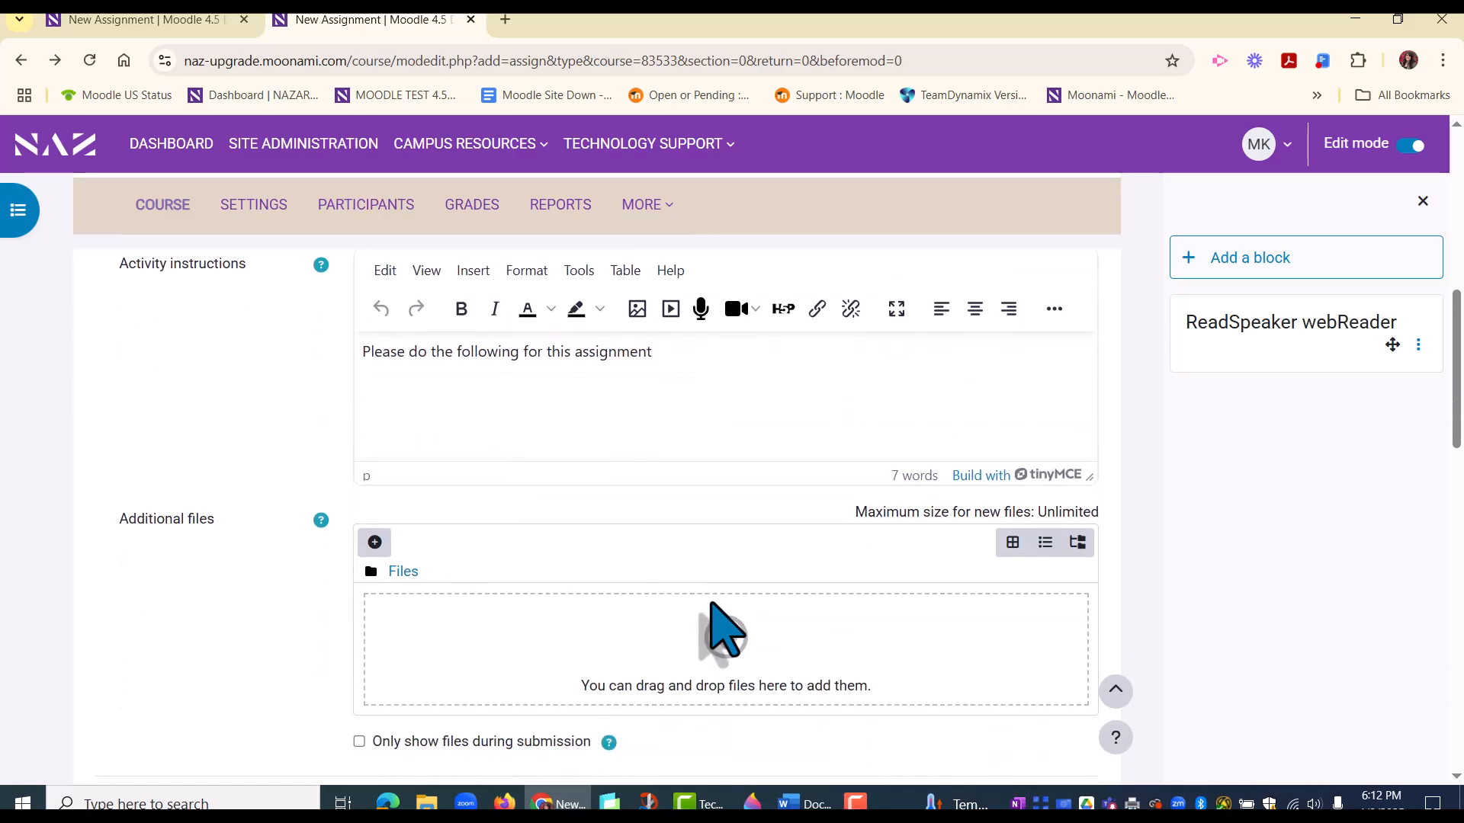
scroll(723, 630, up, 6)
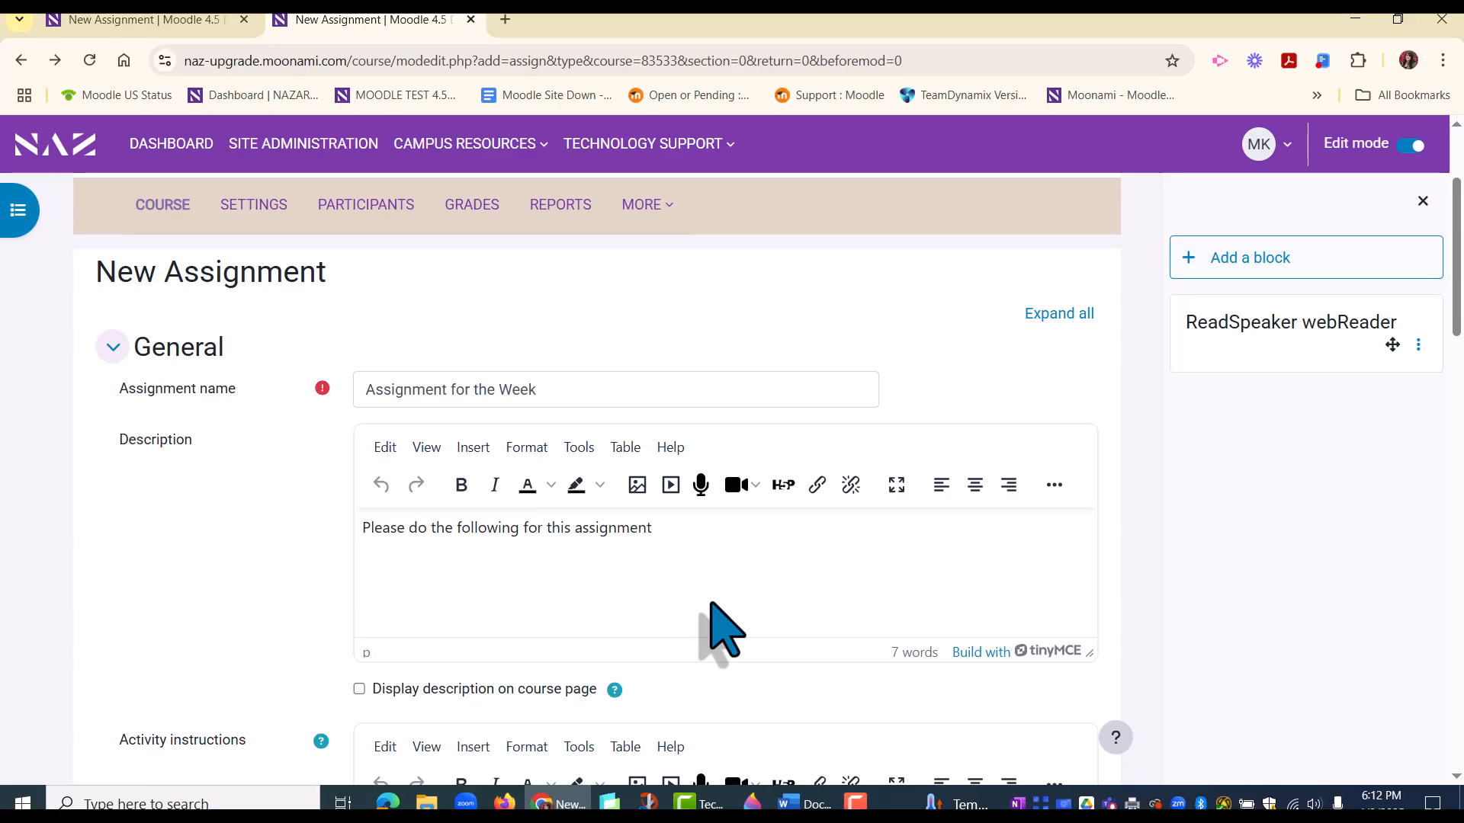
scroll(720, 632, down, 2)
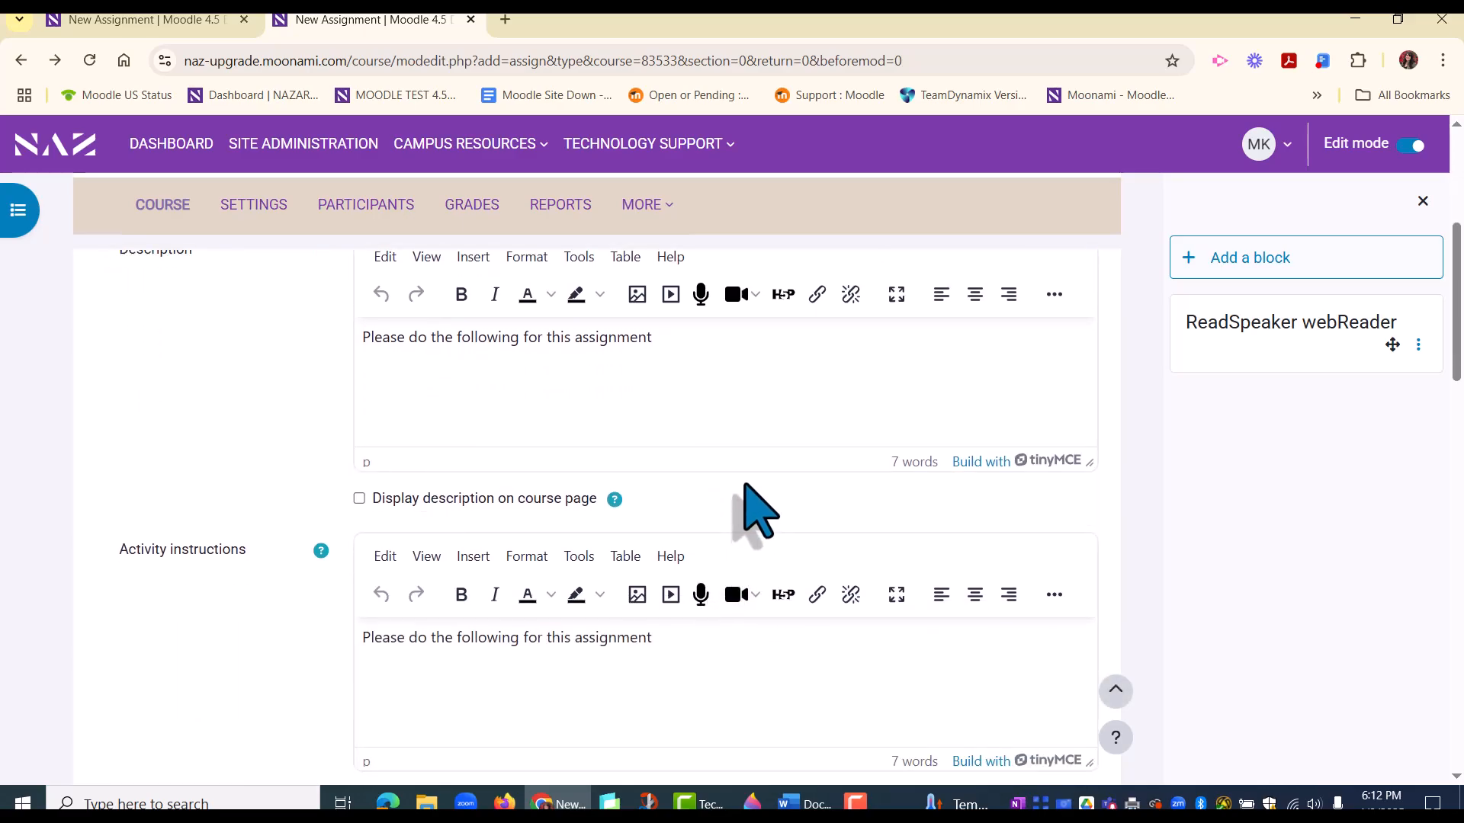
scroll(751, 488, up, 1)
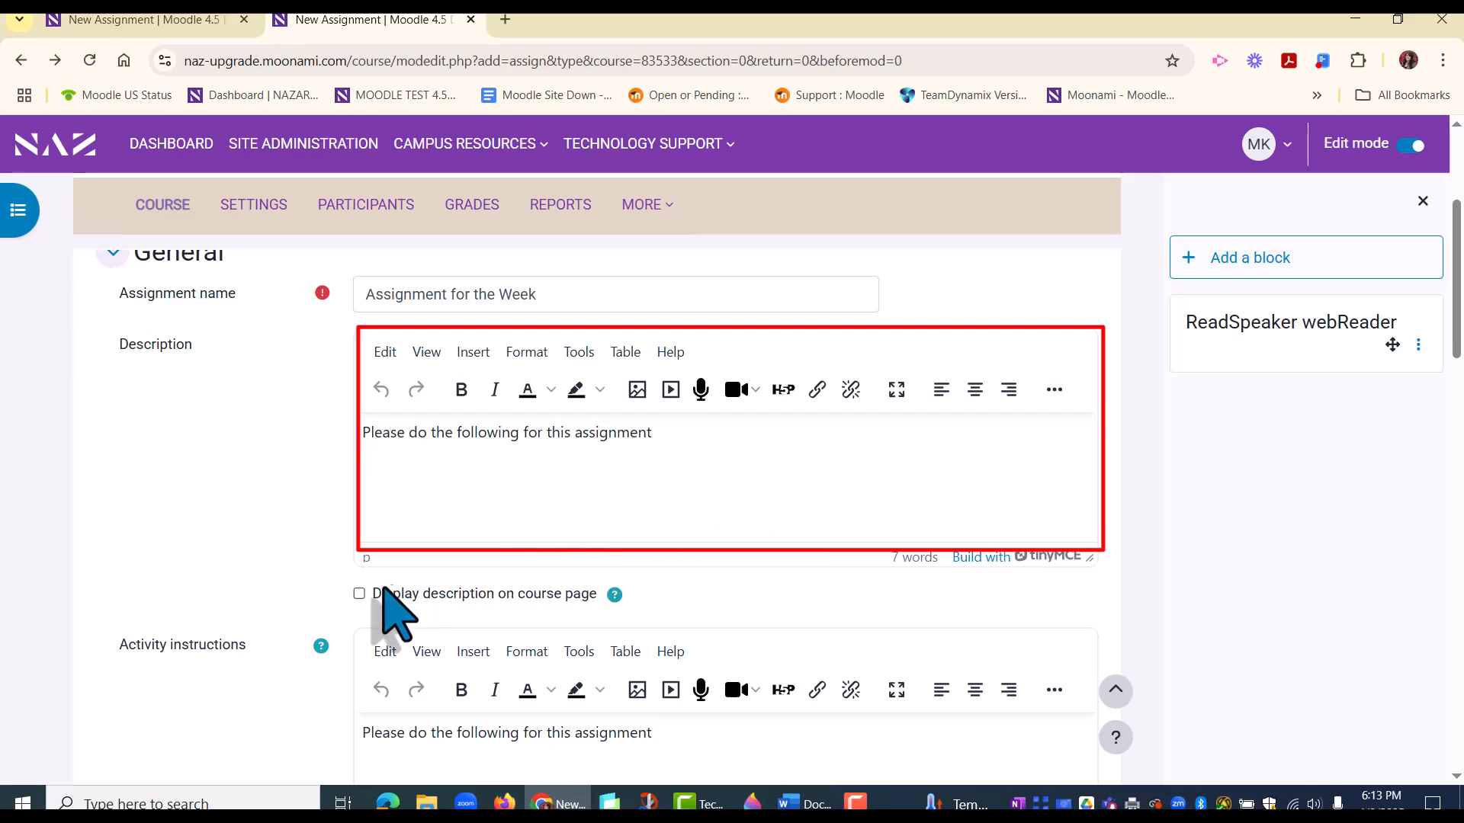
click(359, 593)
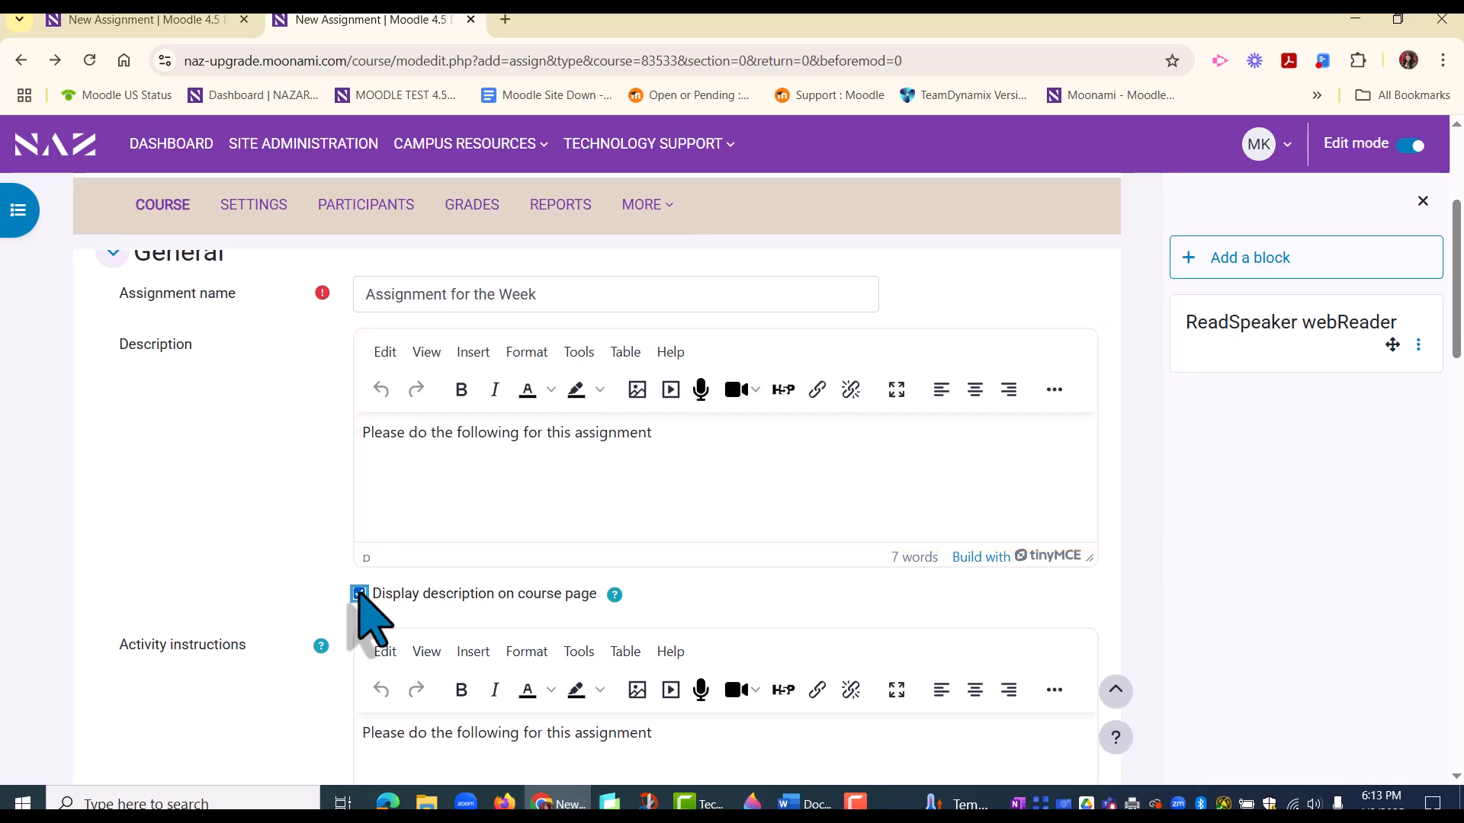
Step: Examine the assignment form's description, activity instructions, additional files, availability dates and submission types
scroll(359, 596, down, 4)
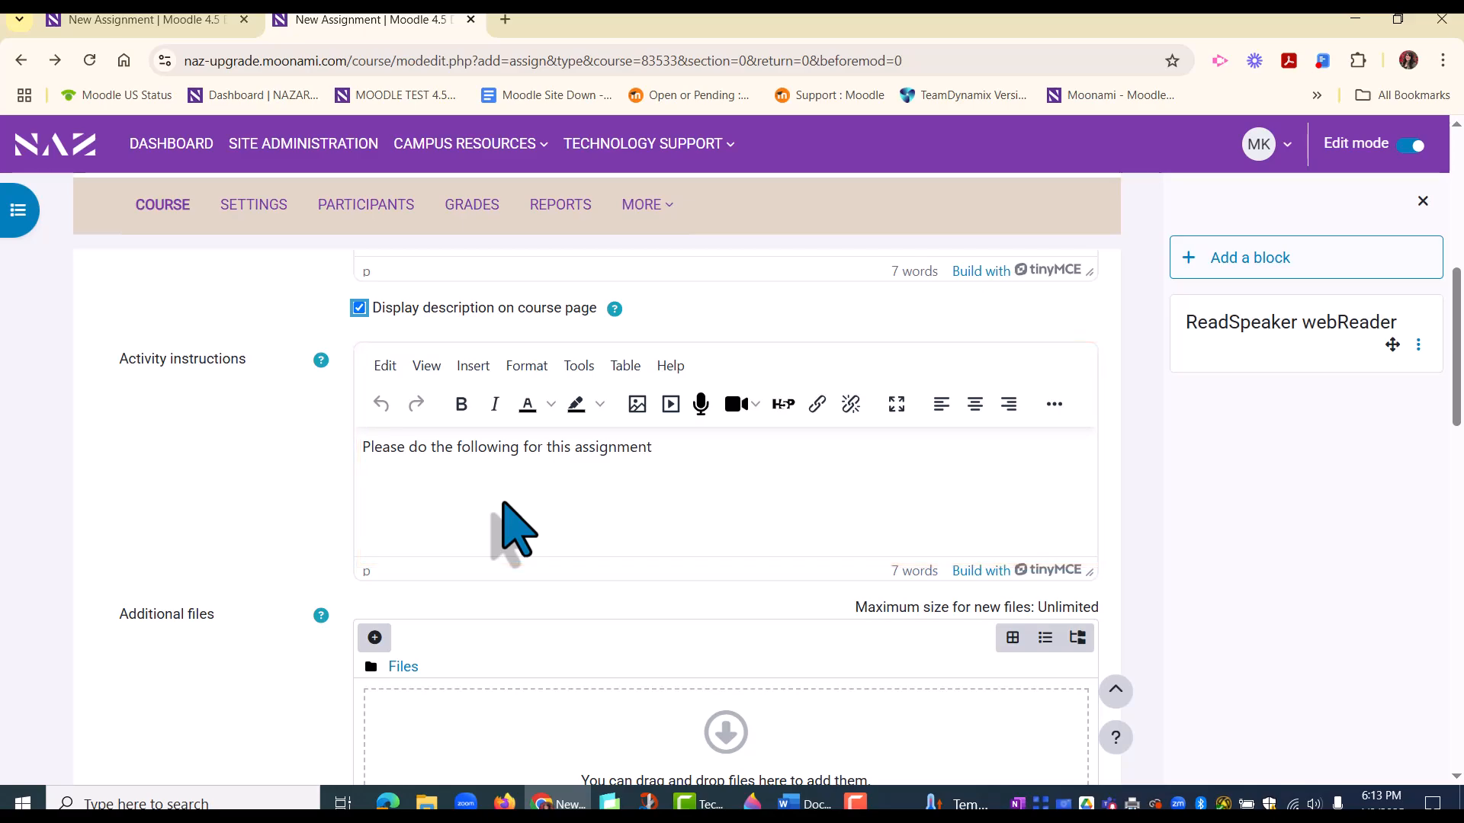
scroll(503, 509, up, 2)
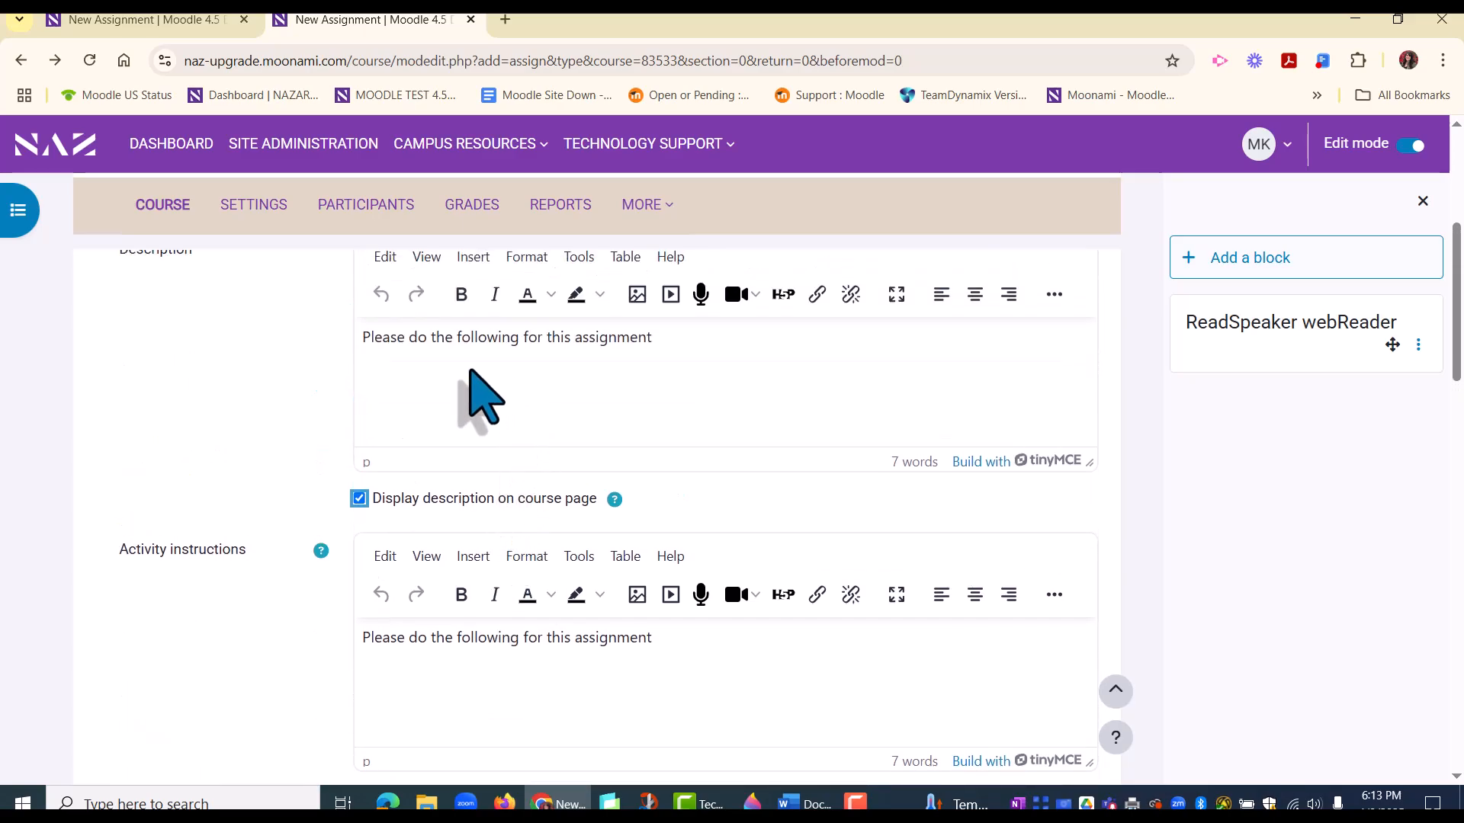
scroll(548, 418, up, 1)
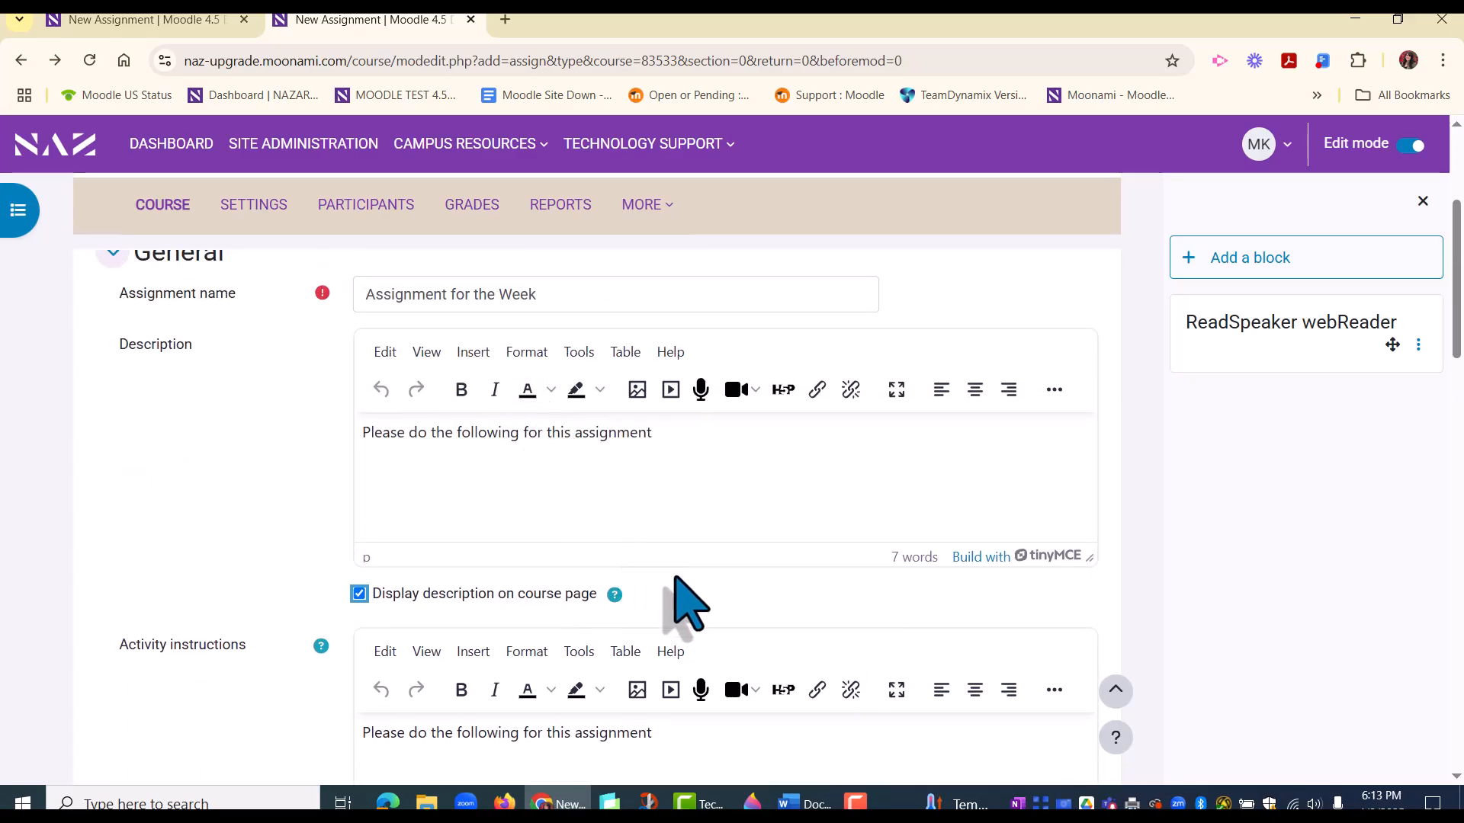
scroll(675, 599, down, 5)
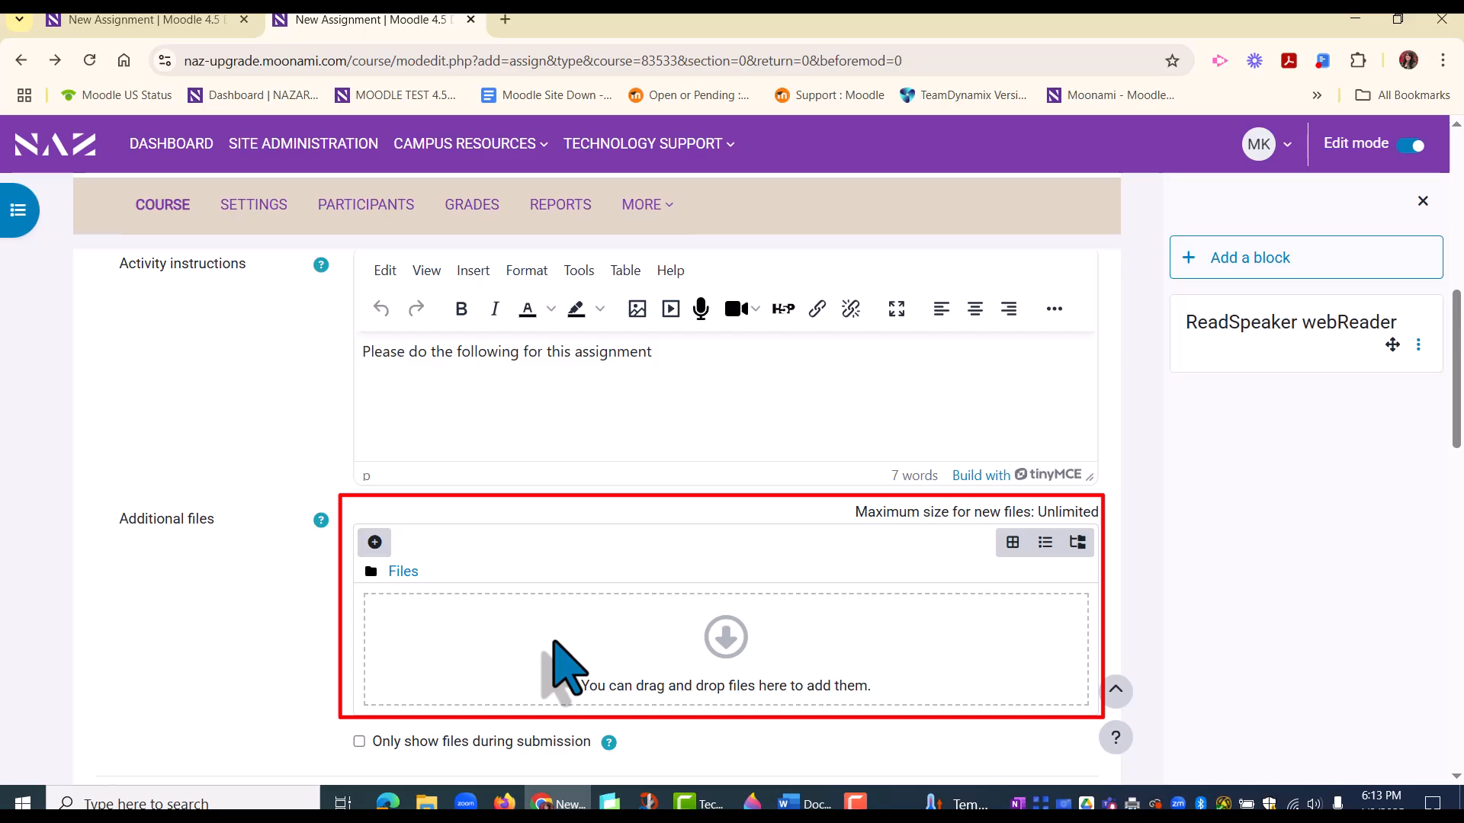
scroll(554, 642, down, 1)
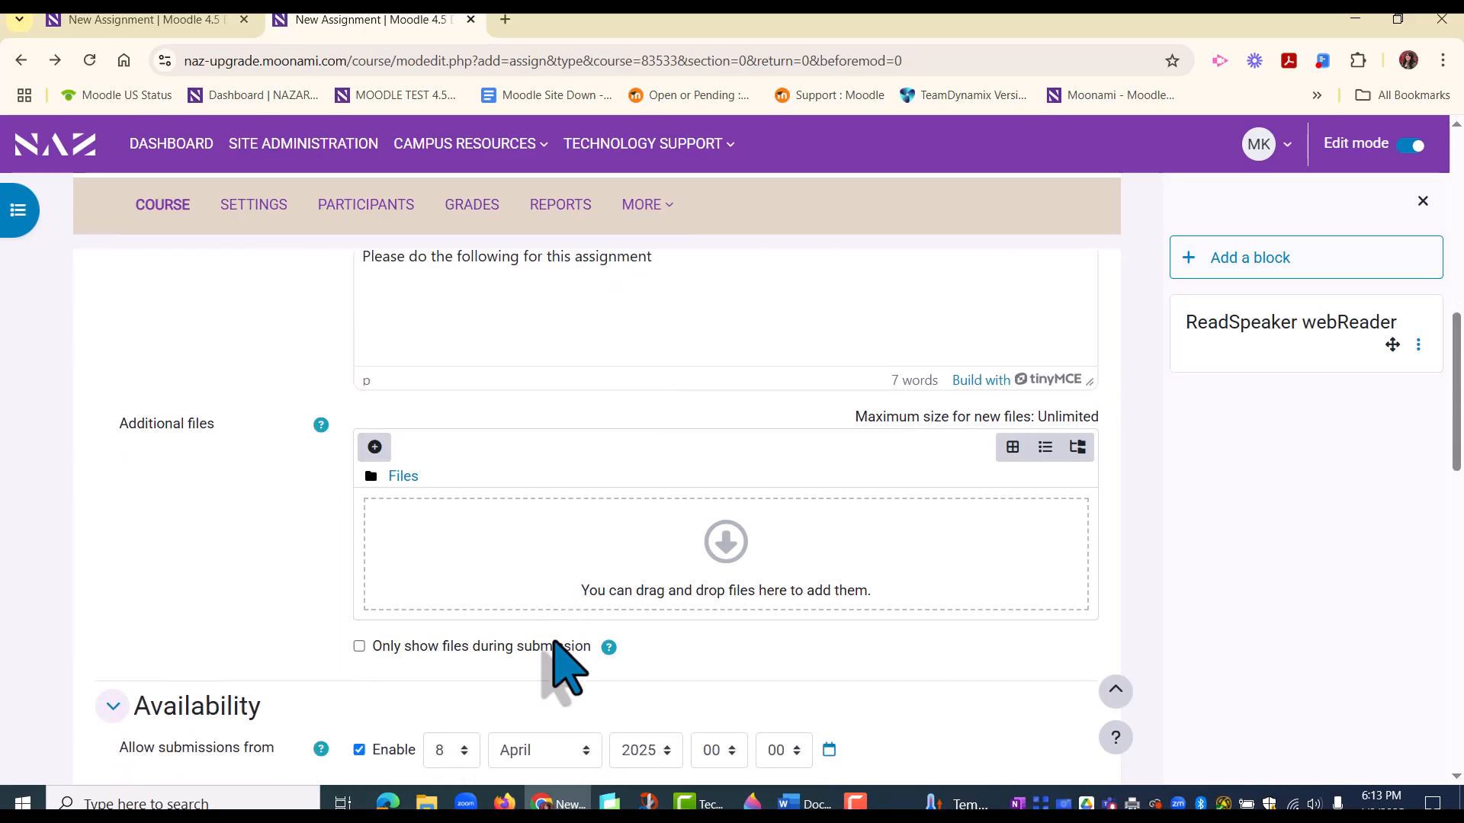
scroll(572, 617, down, 4)
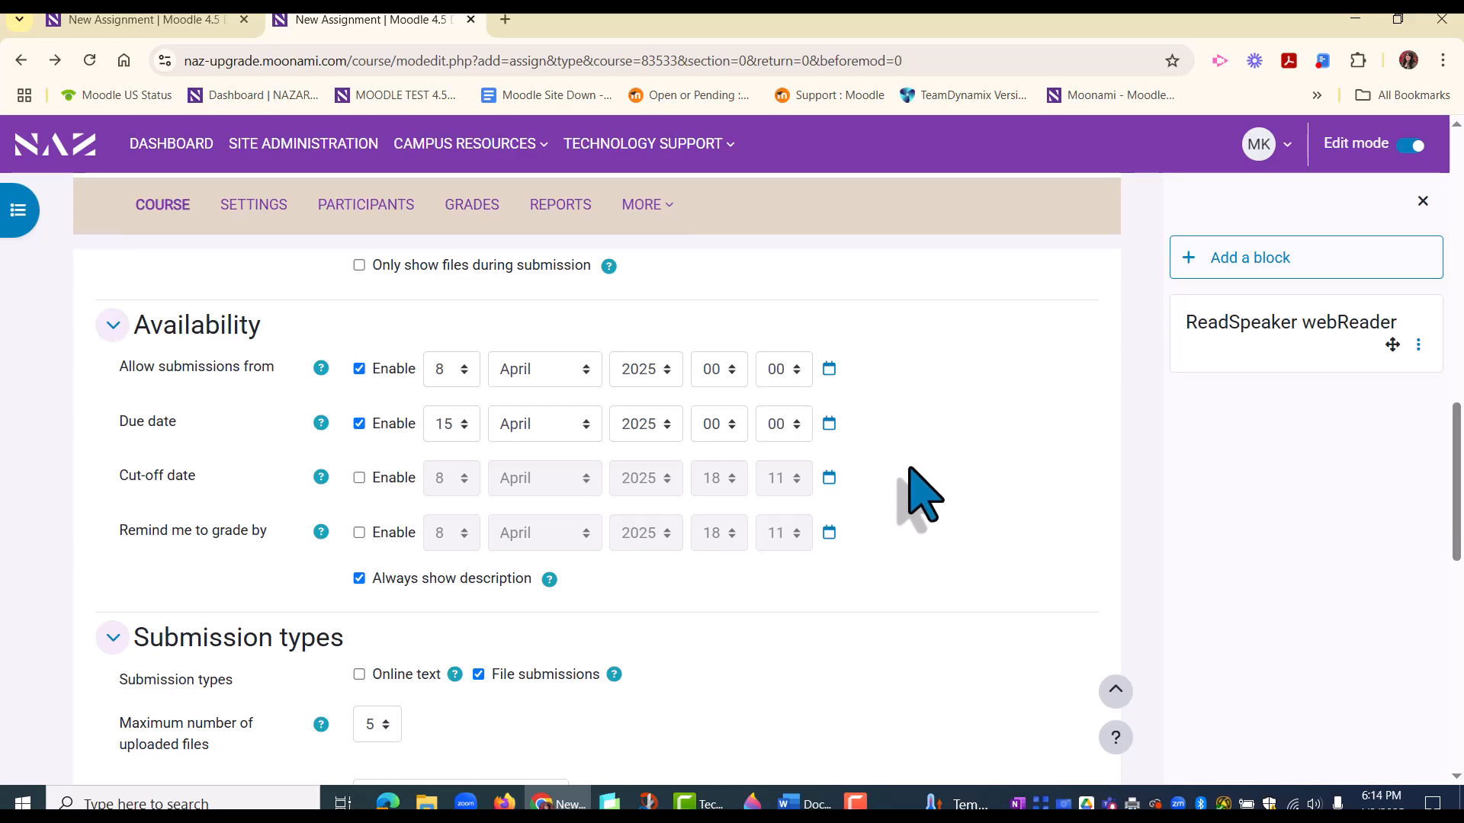
scroll(922, 495, down, 5)
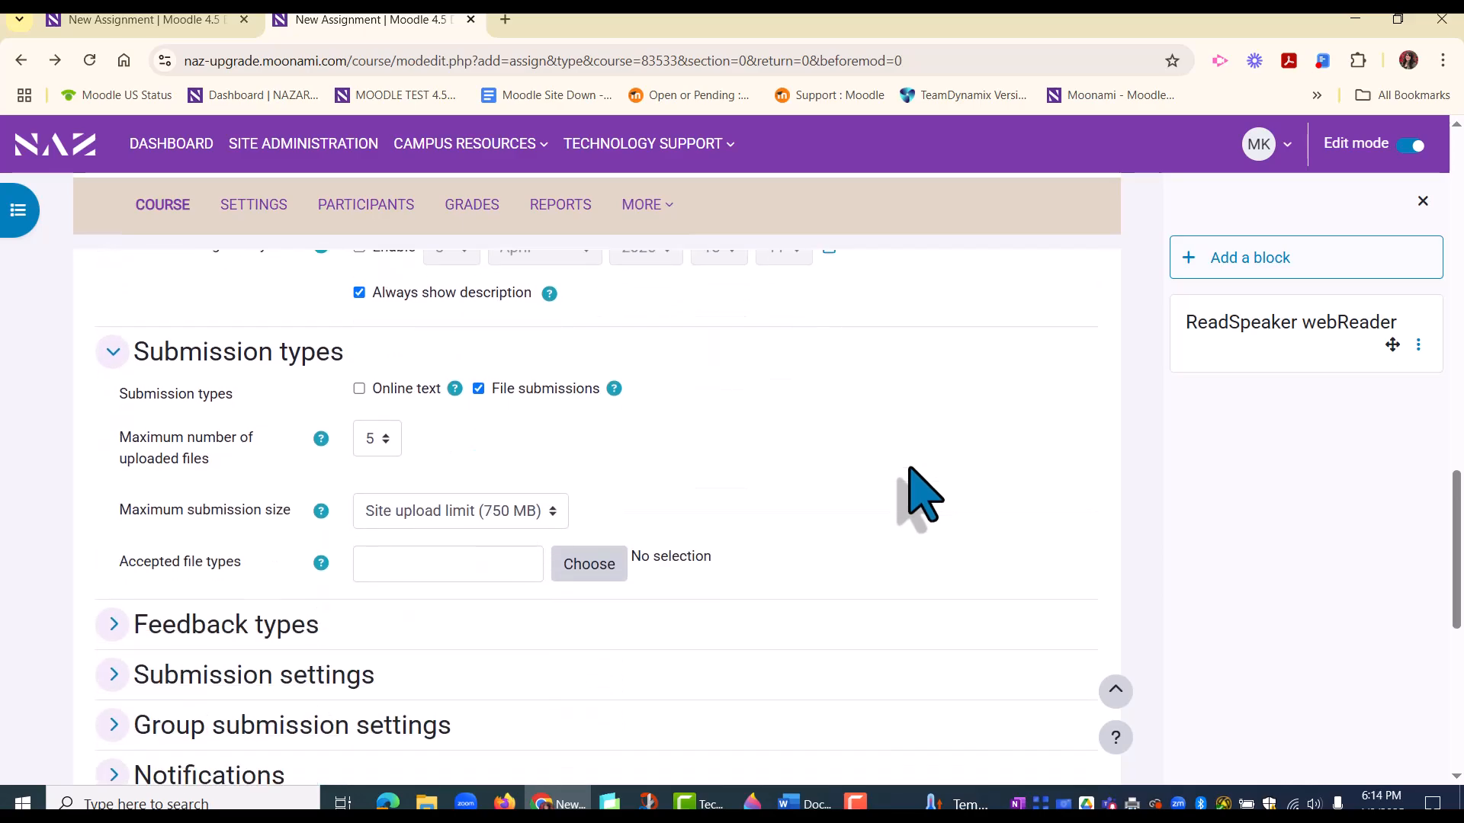
scroll(923, 496, down, 2)
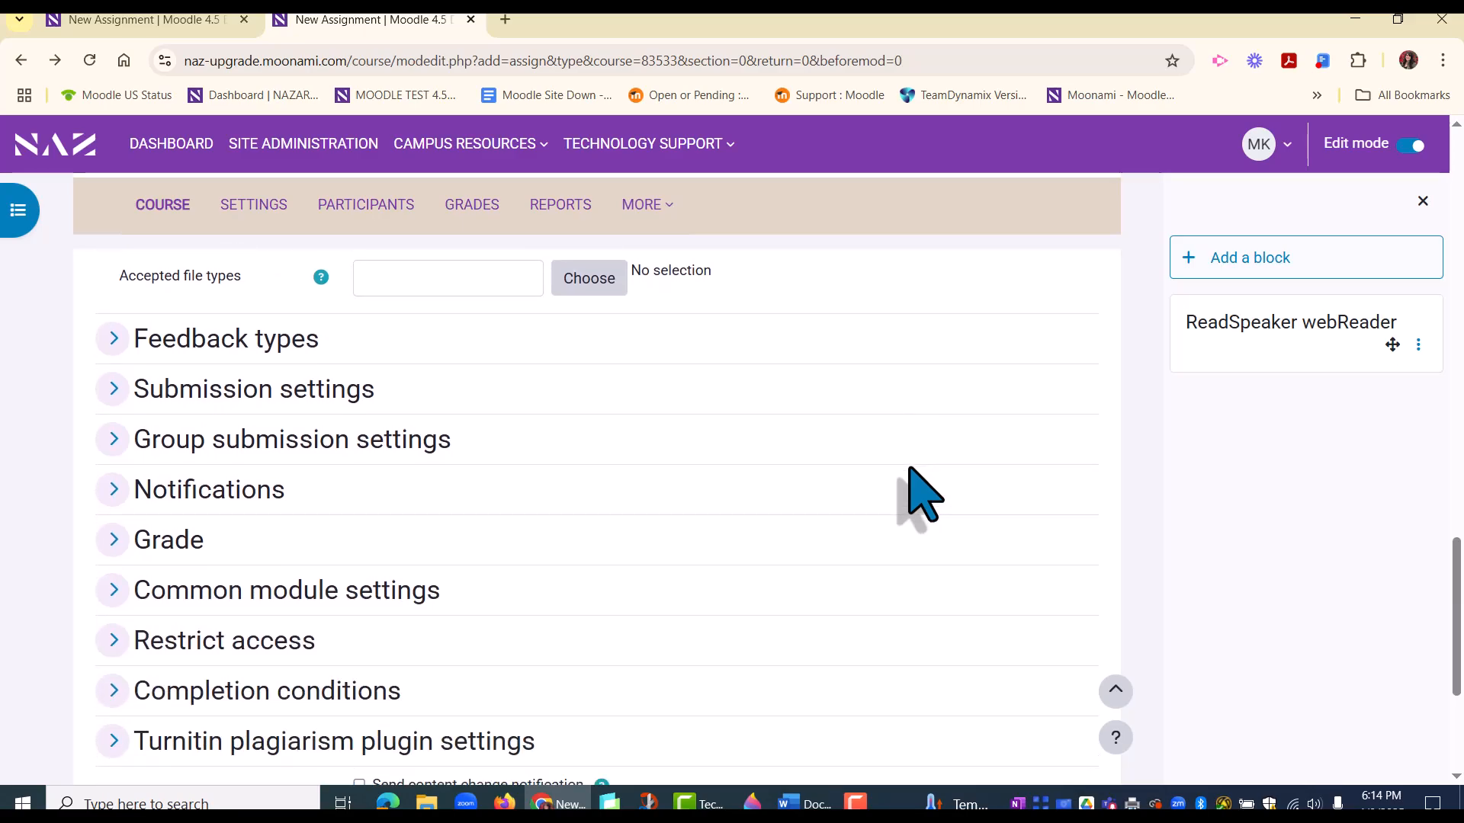
Step: Configure the submission settings to require accepting the submission statement, allow 4 attempts and grant attempts automatically
click(113, 389)
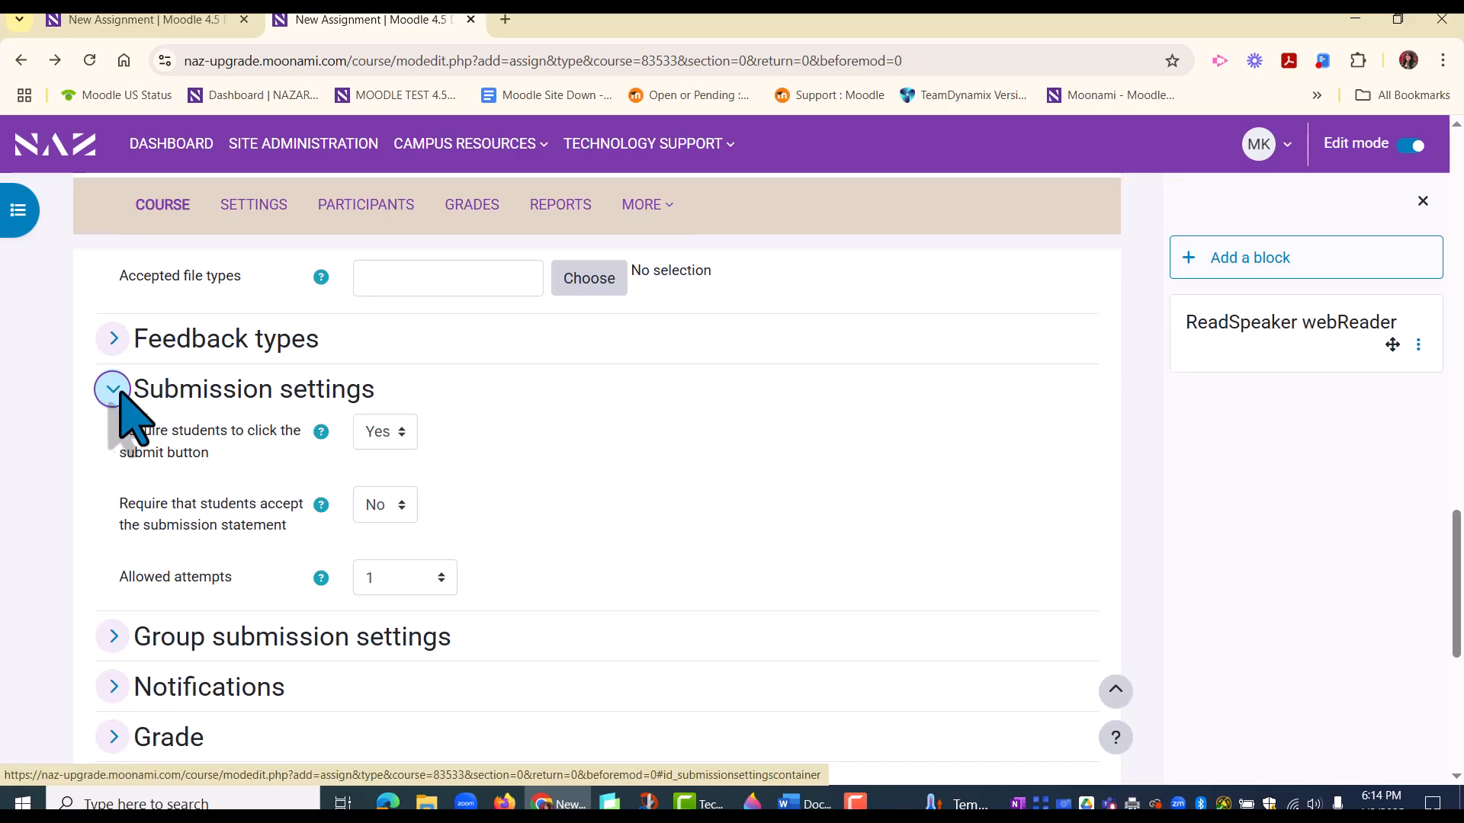
click(432, 590)
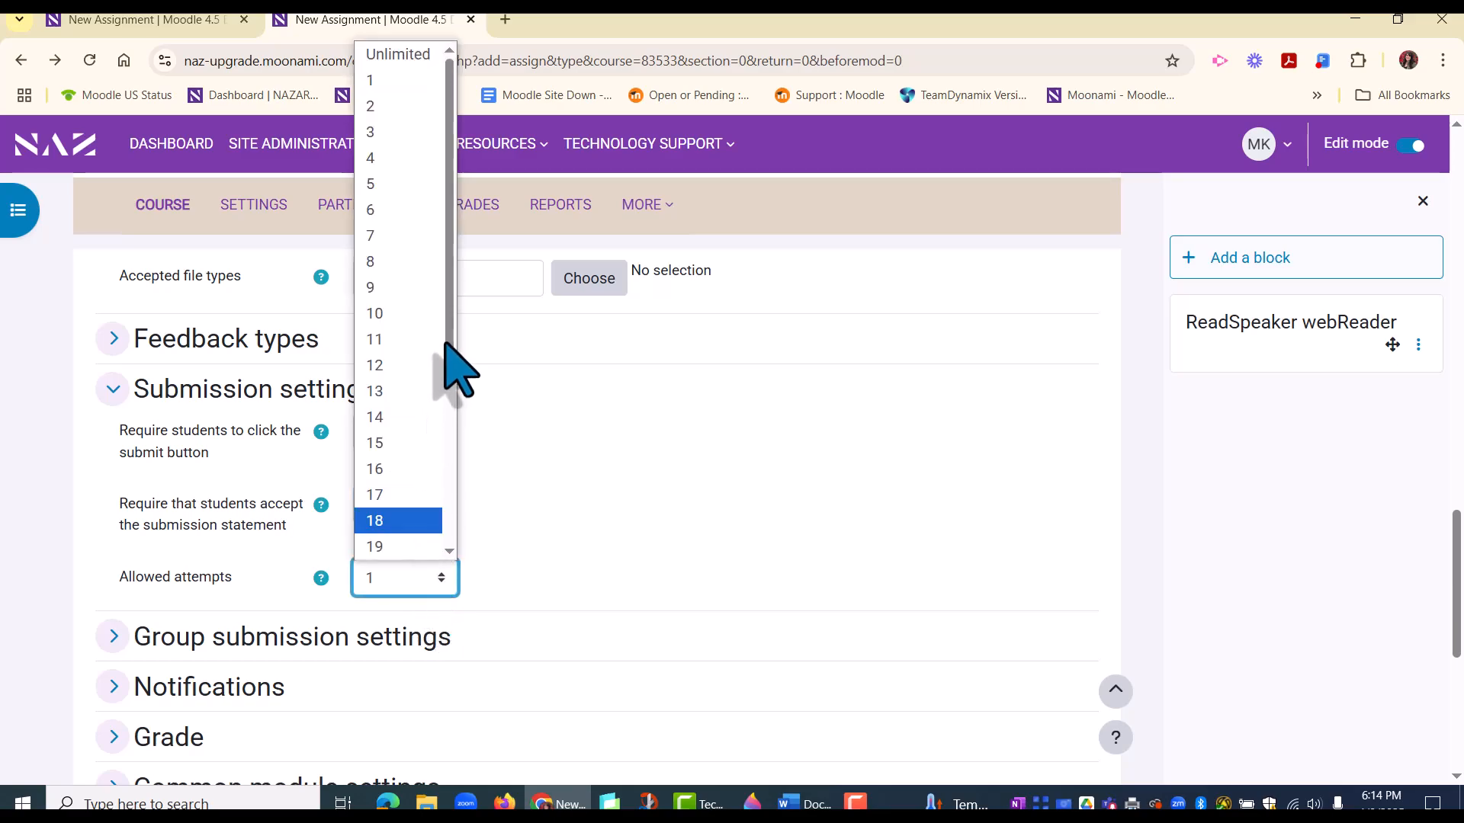
click(381, 158)
scroll(549, 533, down, 3)
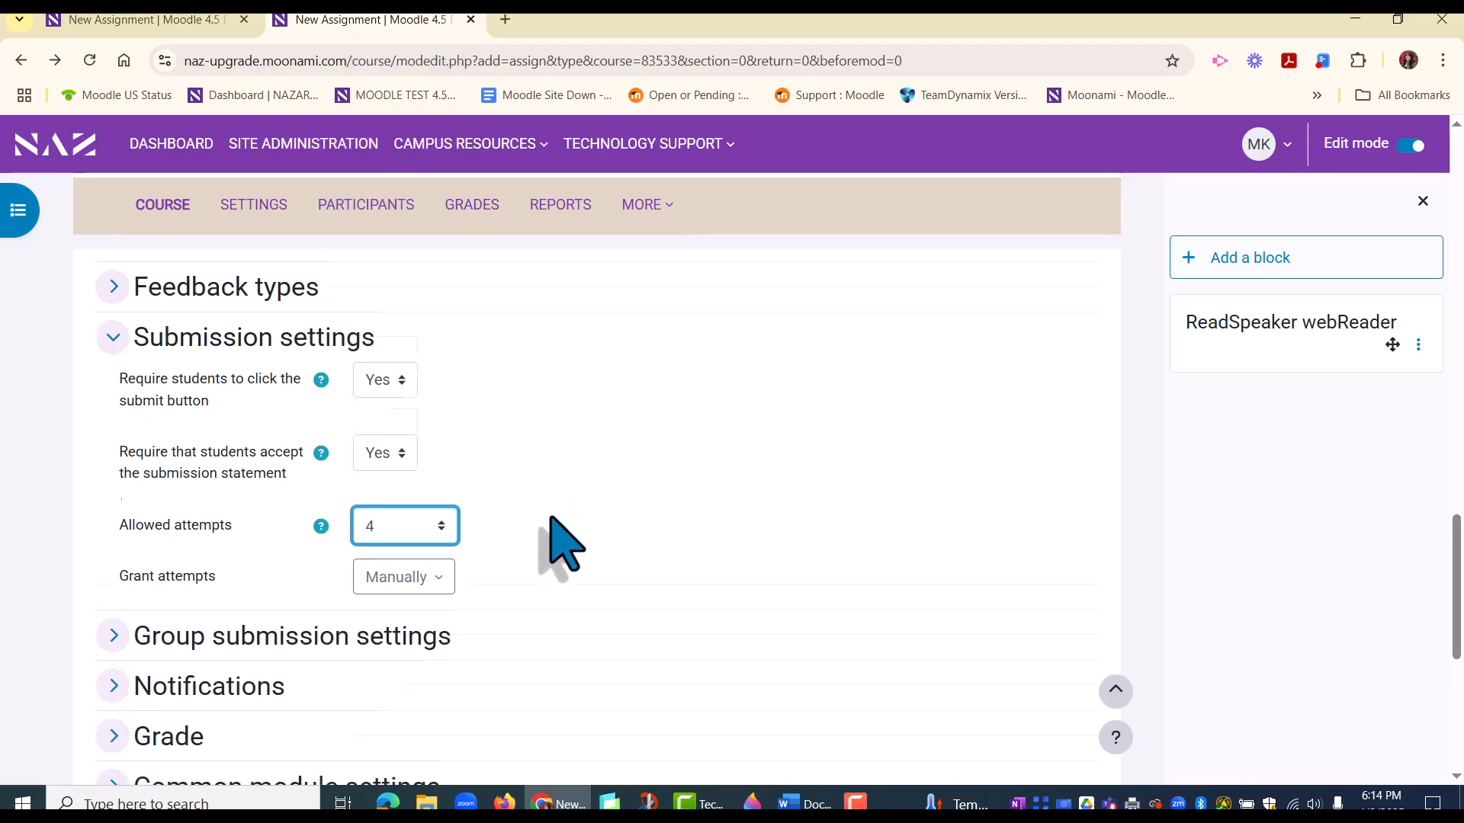
click(439, 441)
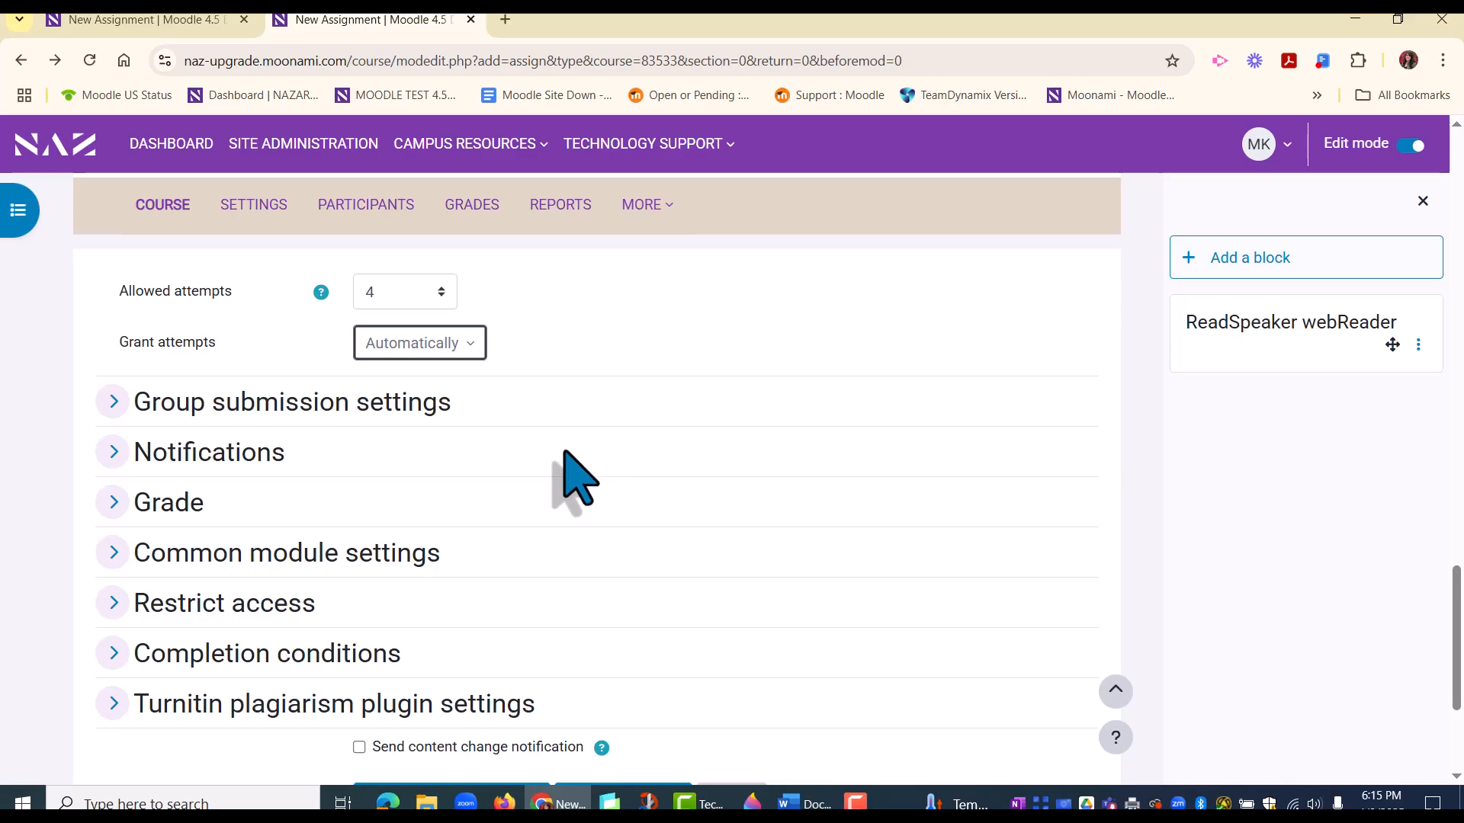
Step: Examine the assignment's Grade settings, including the grade type, maximum grade, grading method and anonymity options
scroll(577, 479, down, 2)
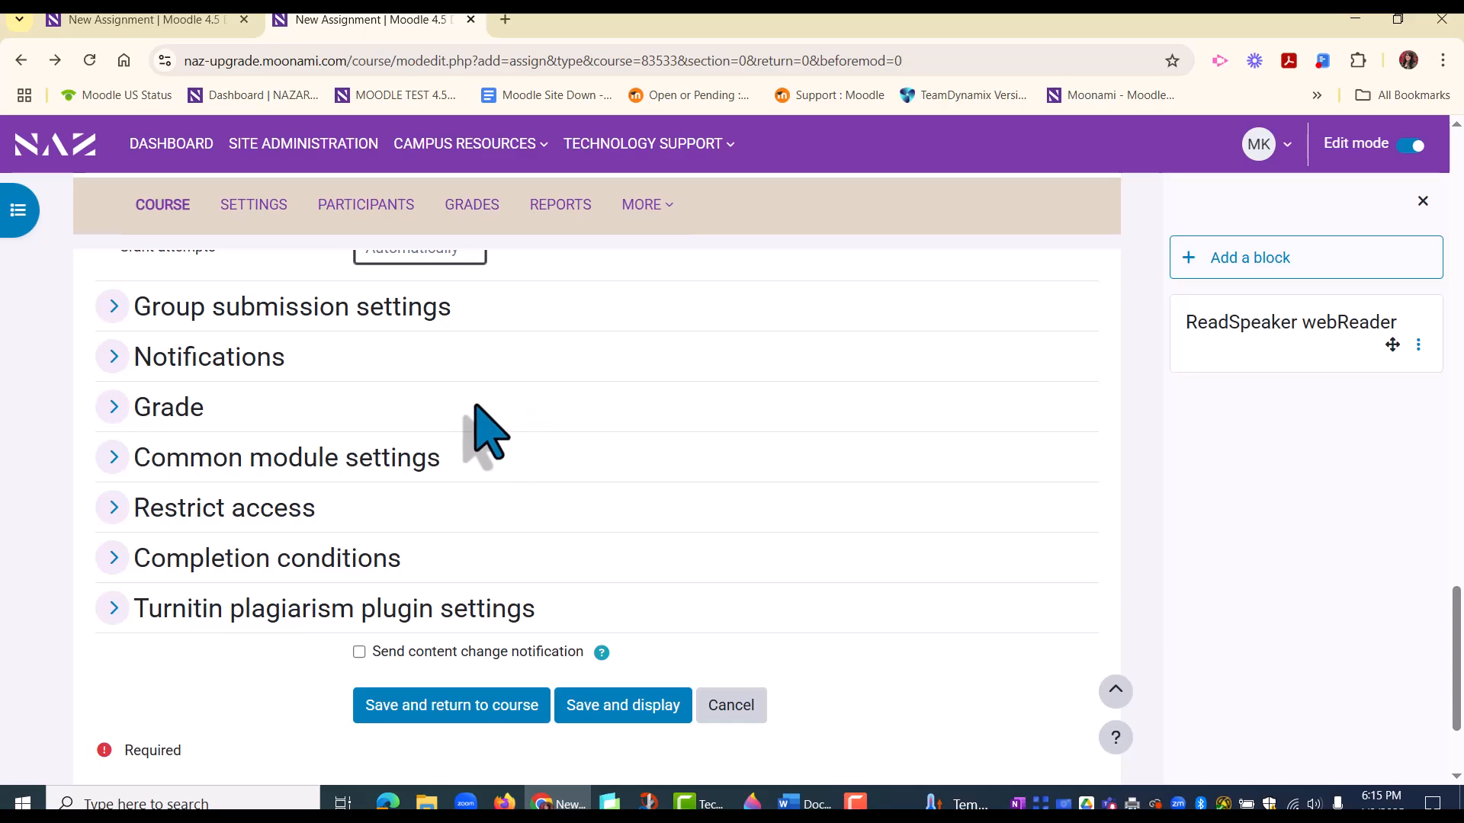
click(113, 407)
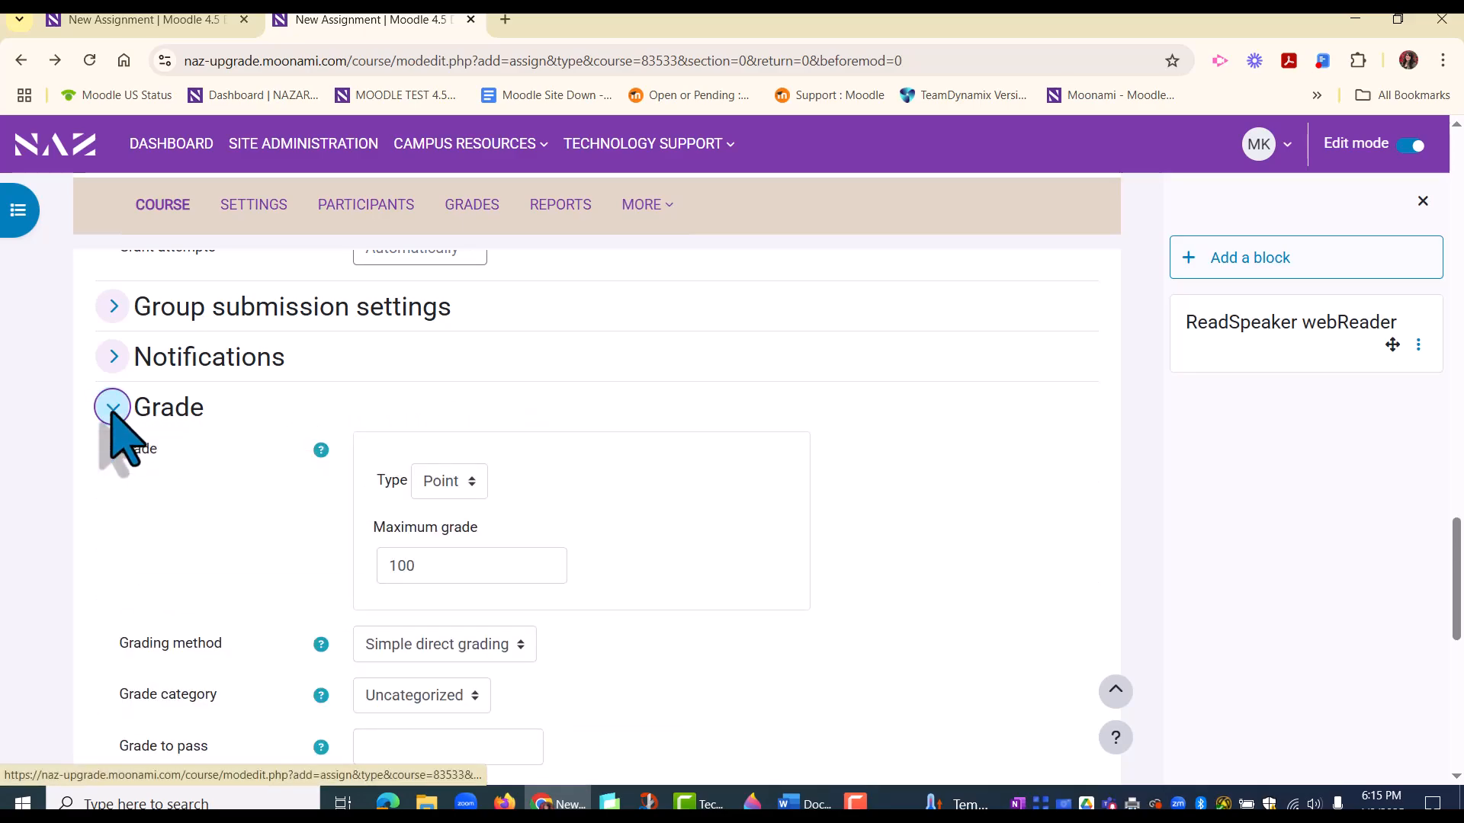
scroll(640, 534, down, 2)
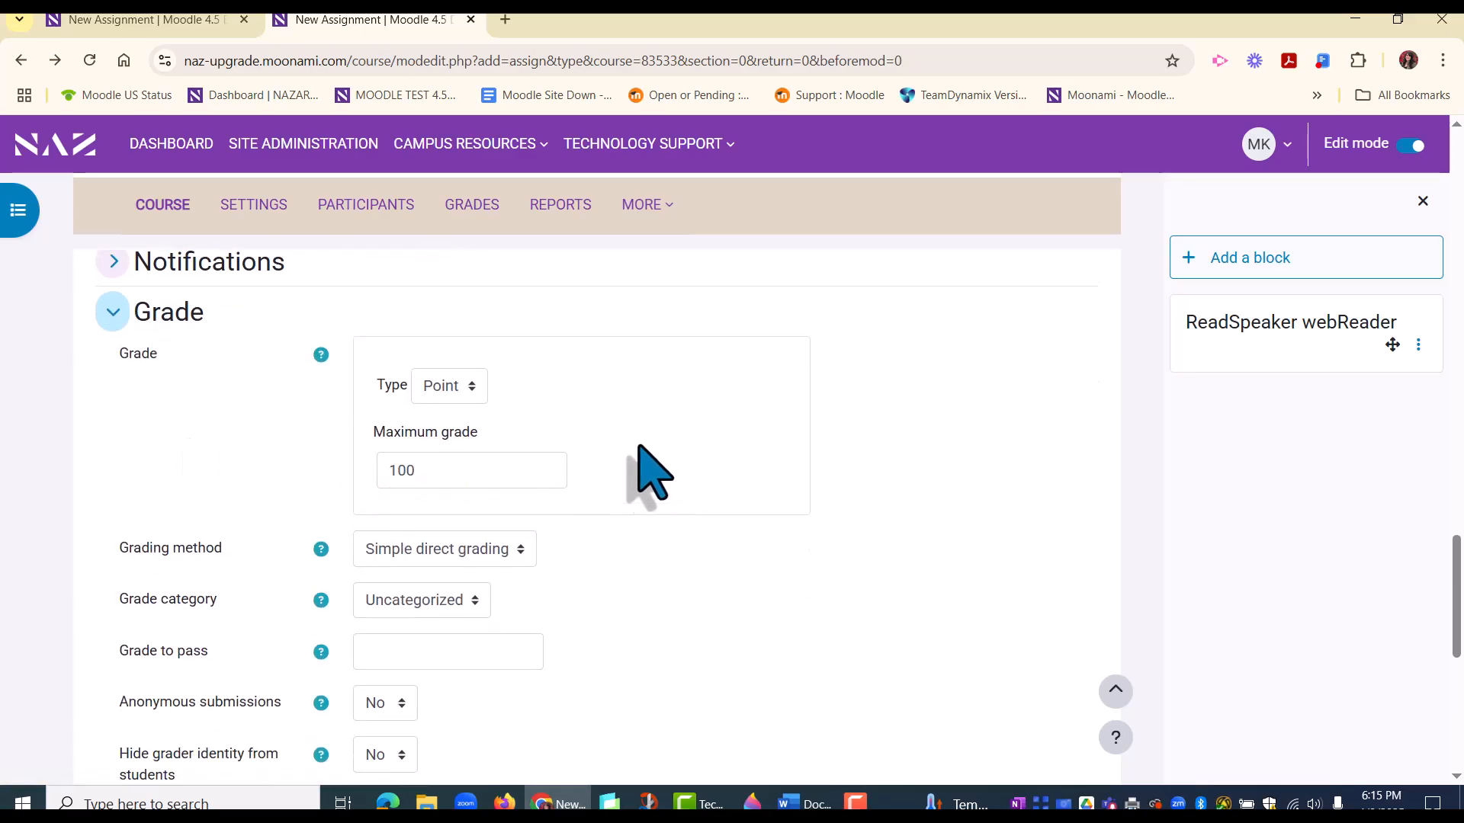
click(486, 389)
click(488, 393)
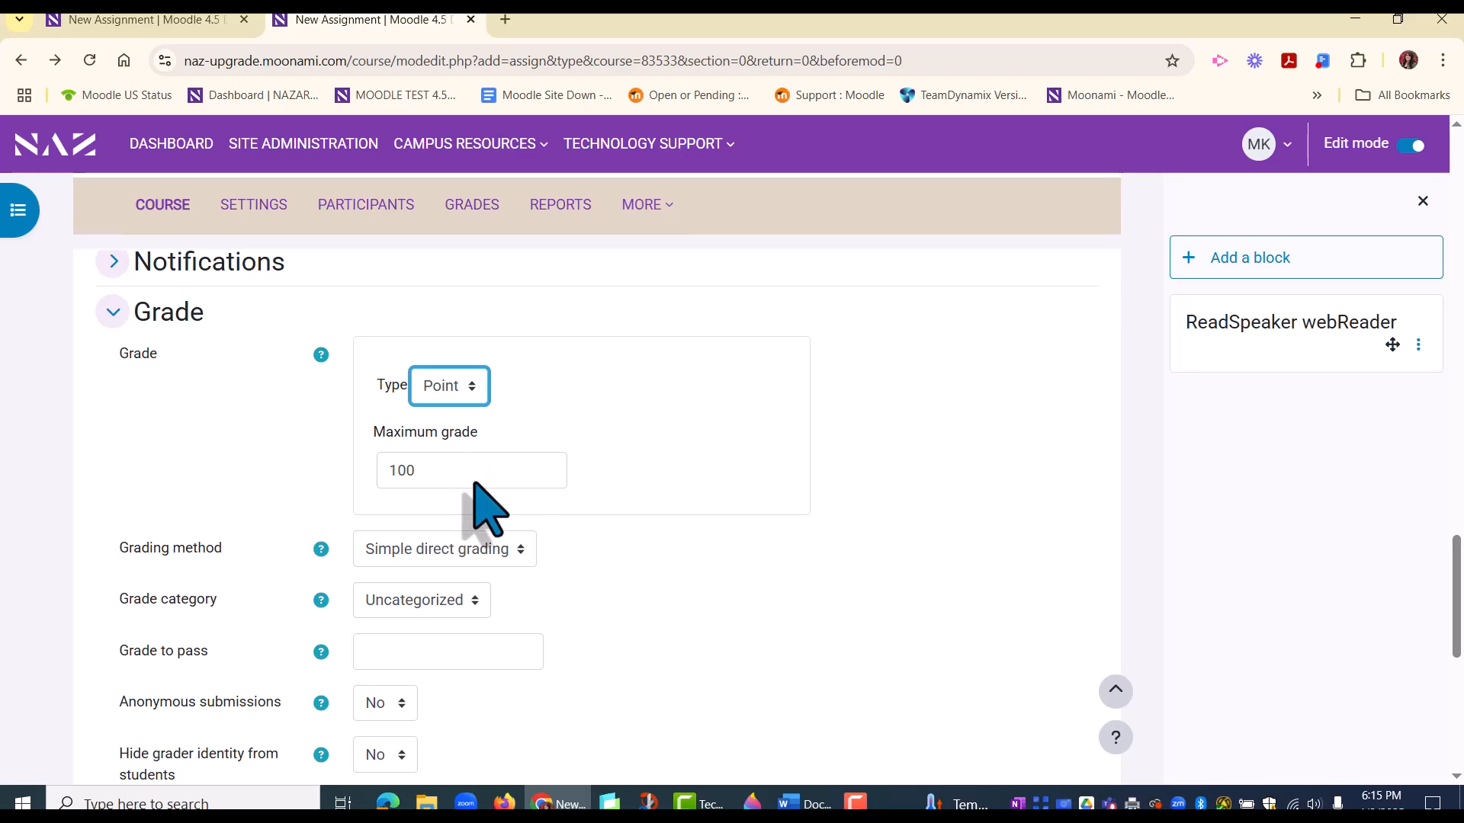
scroll(670, 632, down, 5)
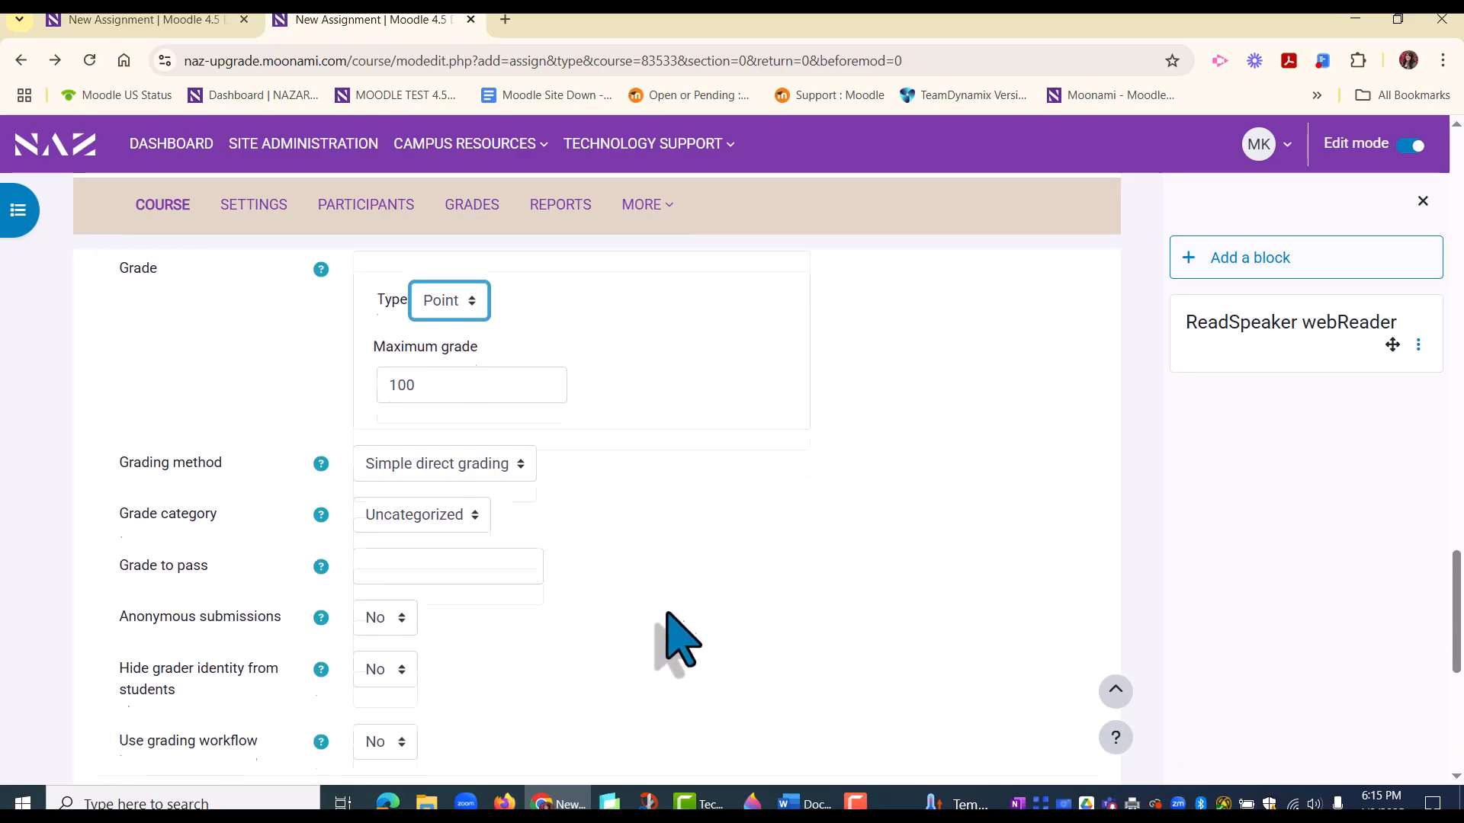
scroll(661, 589, down, 1)
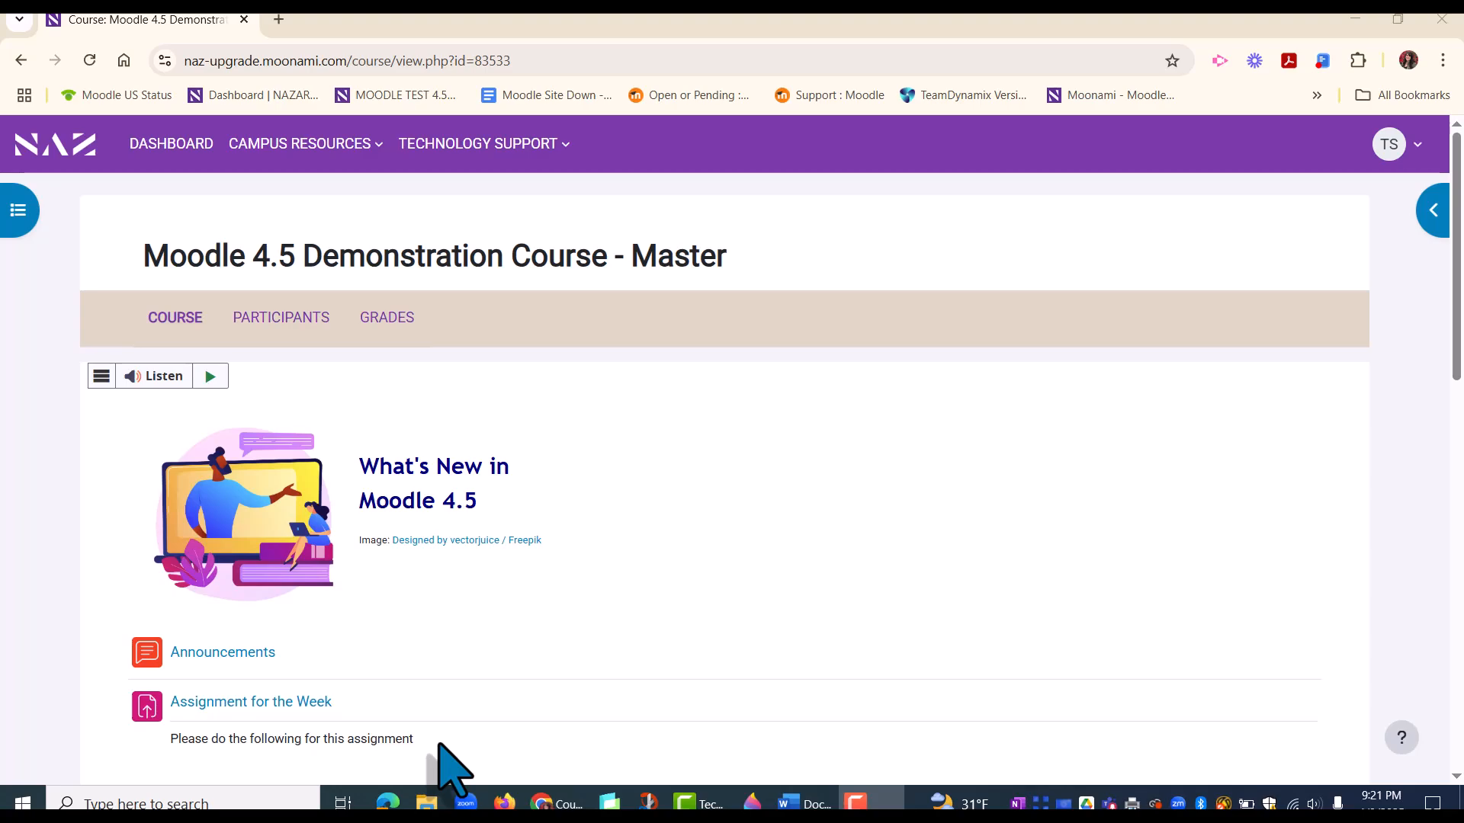
Step: Open Assignment for the Week in the student view and start a submission to examine its activity instructions and file upload area
click(243, 703)
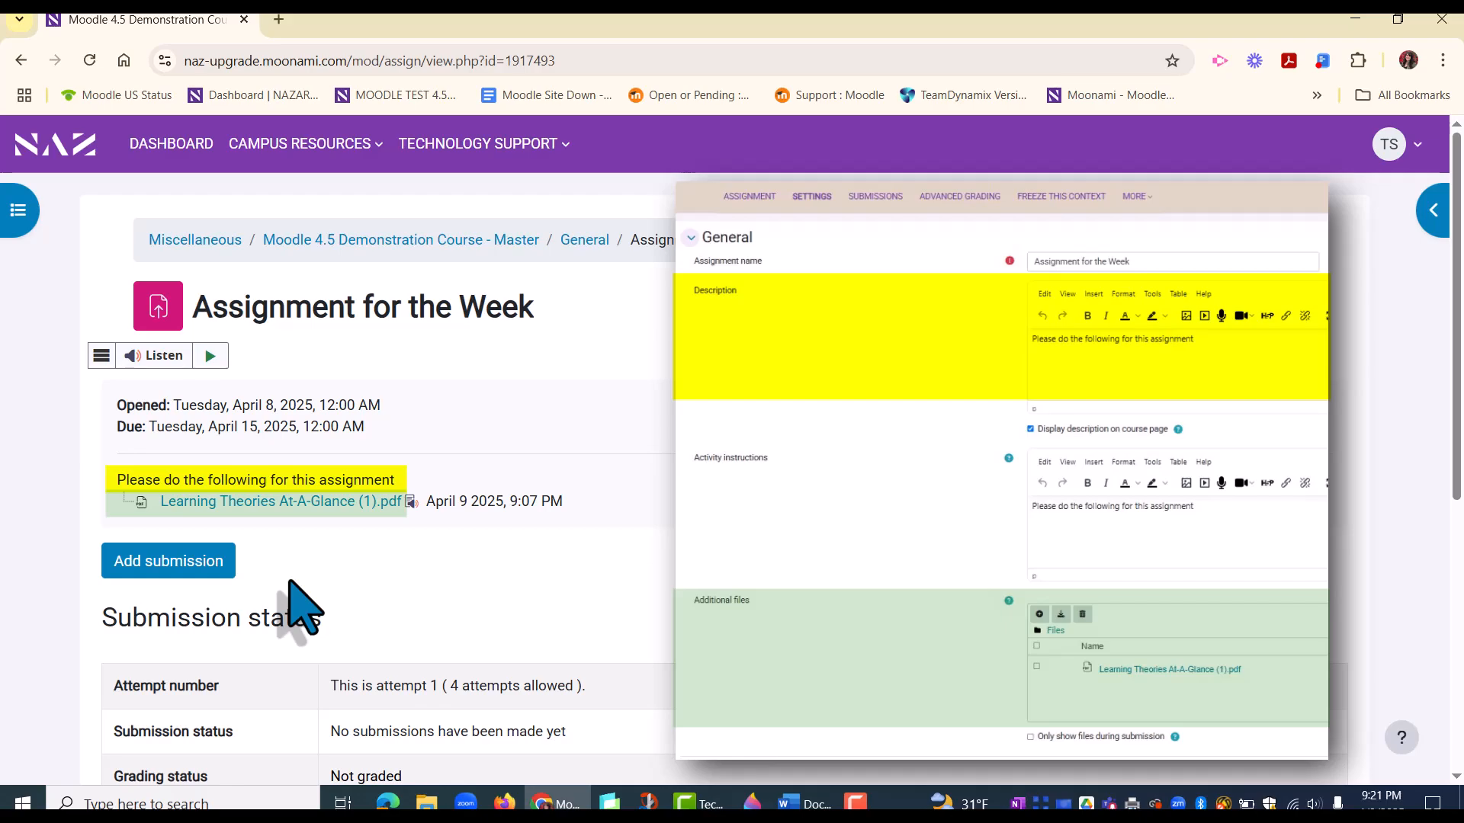
click(174, 565)
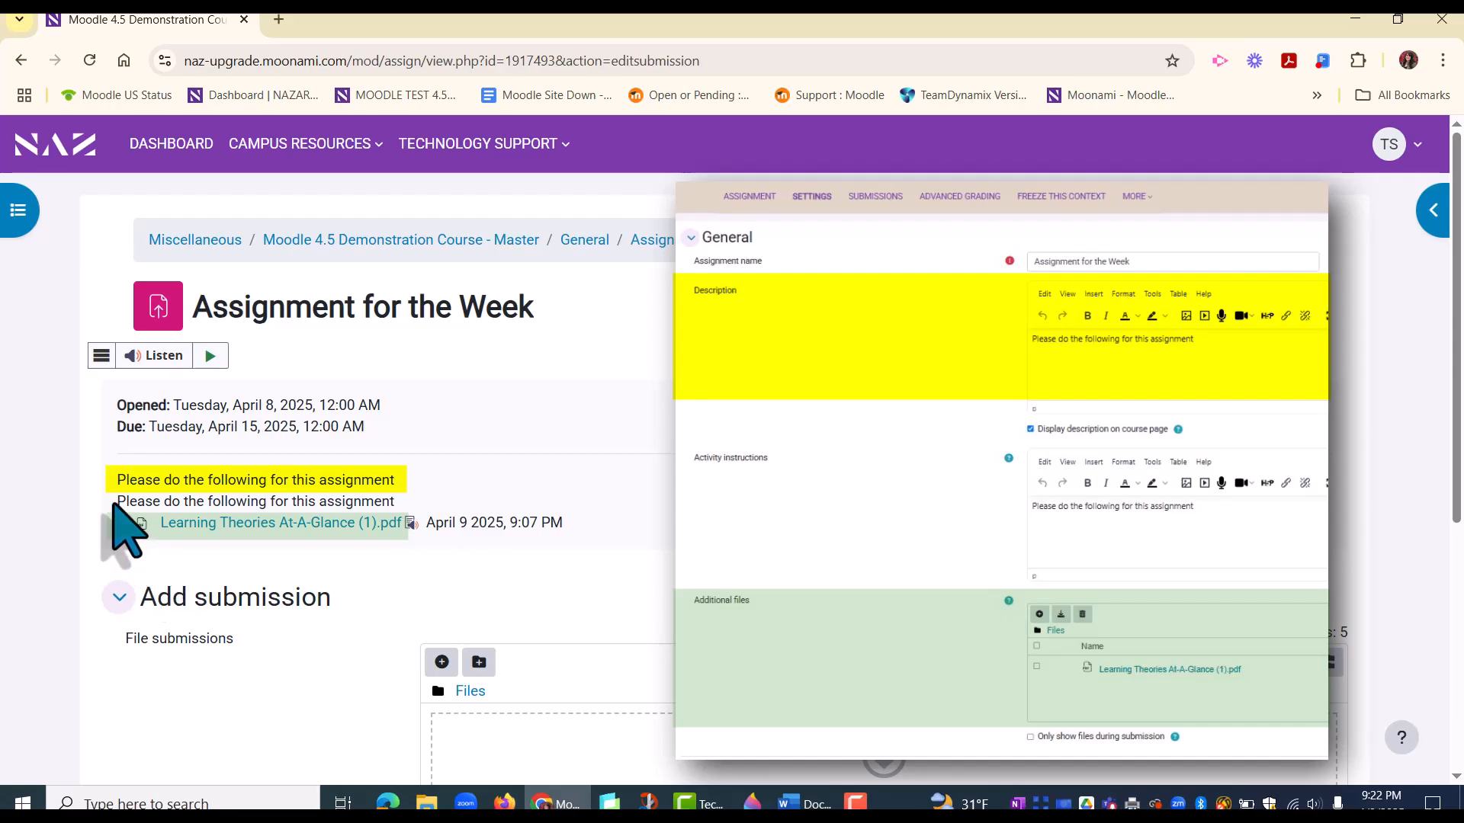
drag(116, 505, 398, 506)
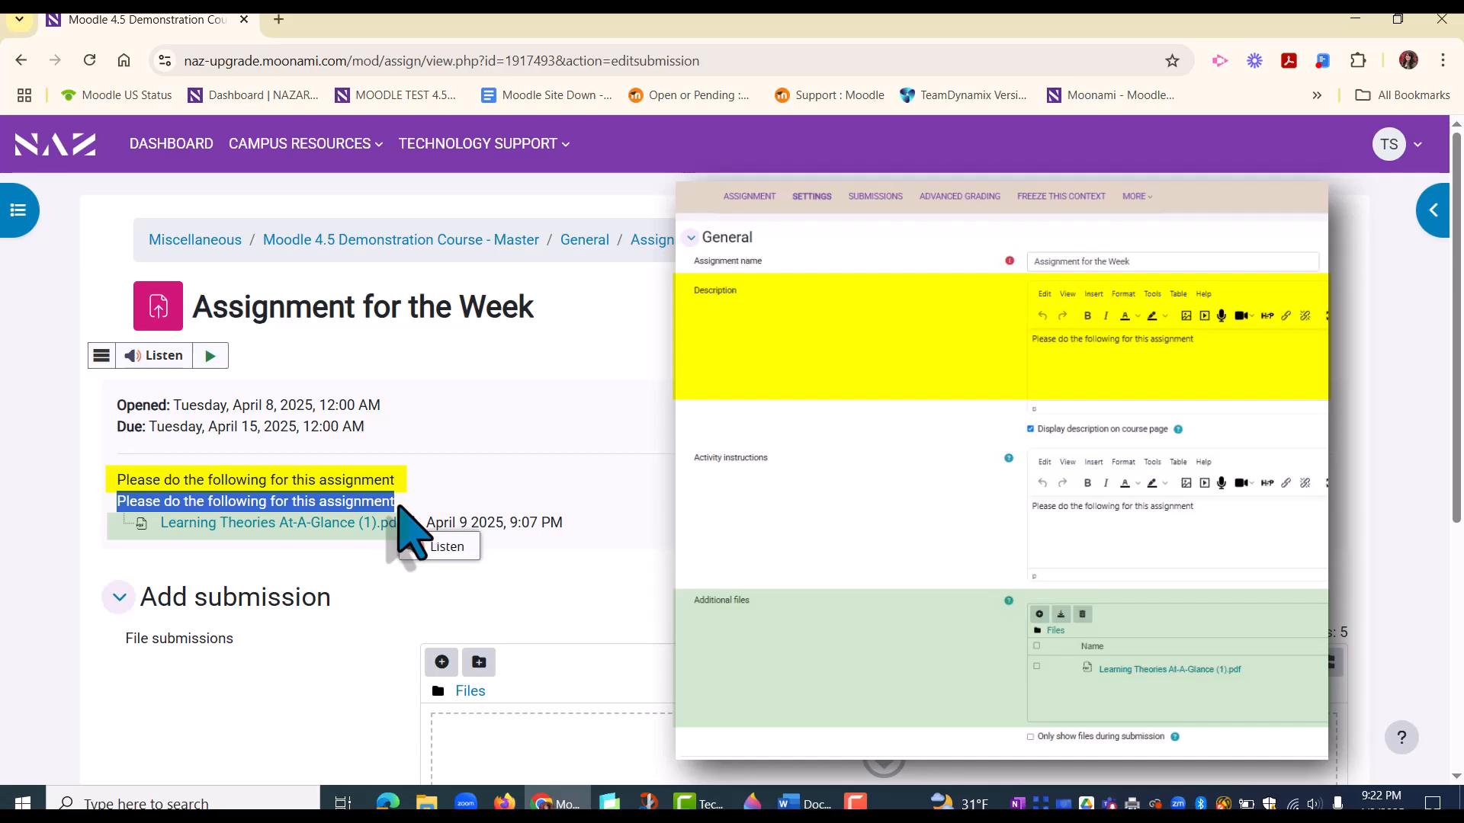
click(619, 559)
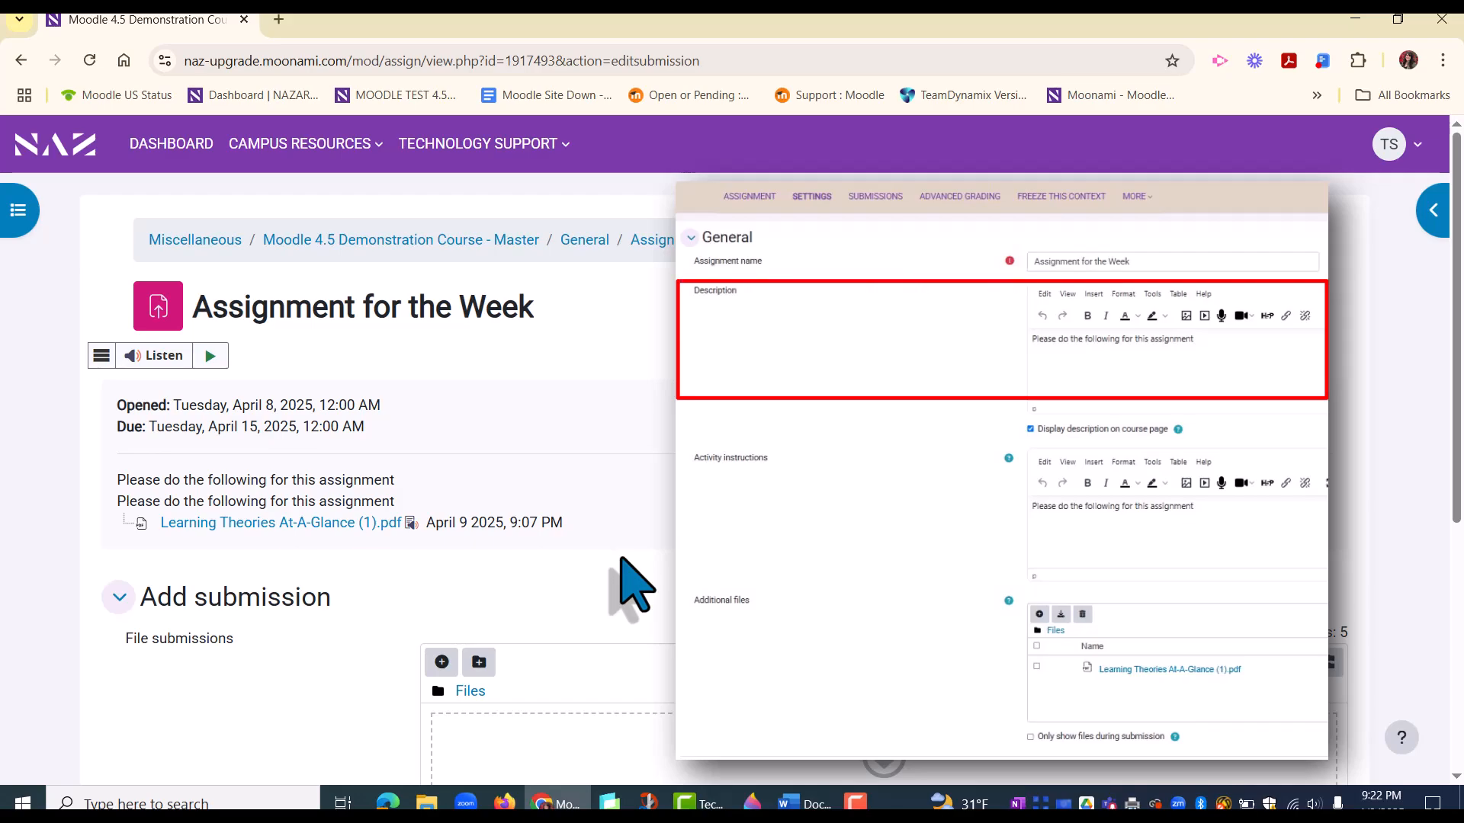
scroll(633, 587, down, 4)
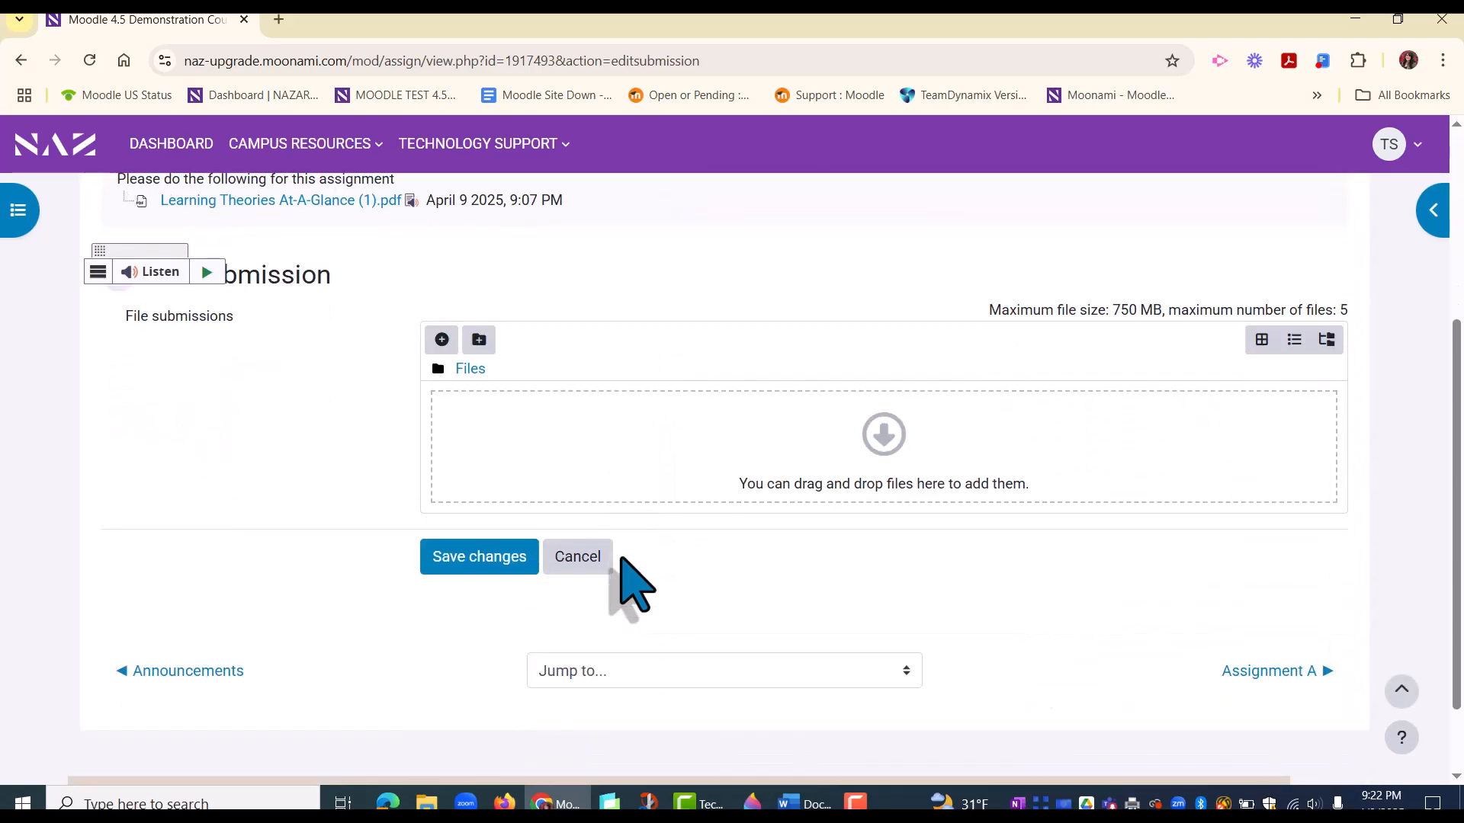
Step: Upload Naz Campus Map.pdf from the Desktop as the file submission and save the submission
scroll(793, 622, up, 1)
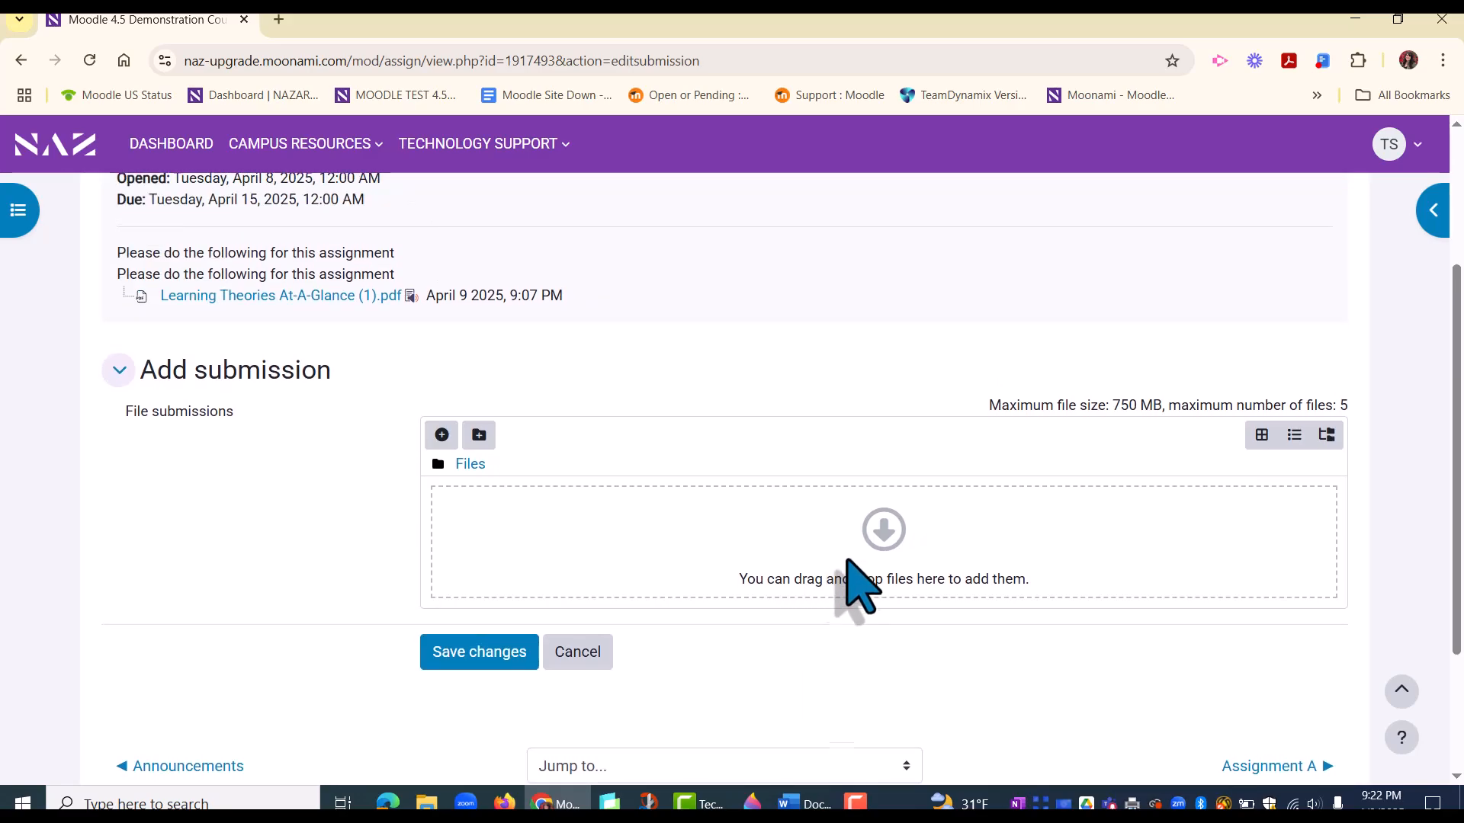
click(882, 543)
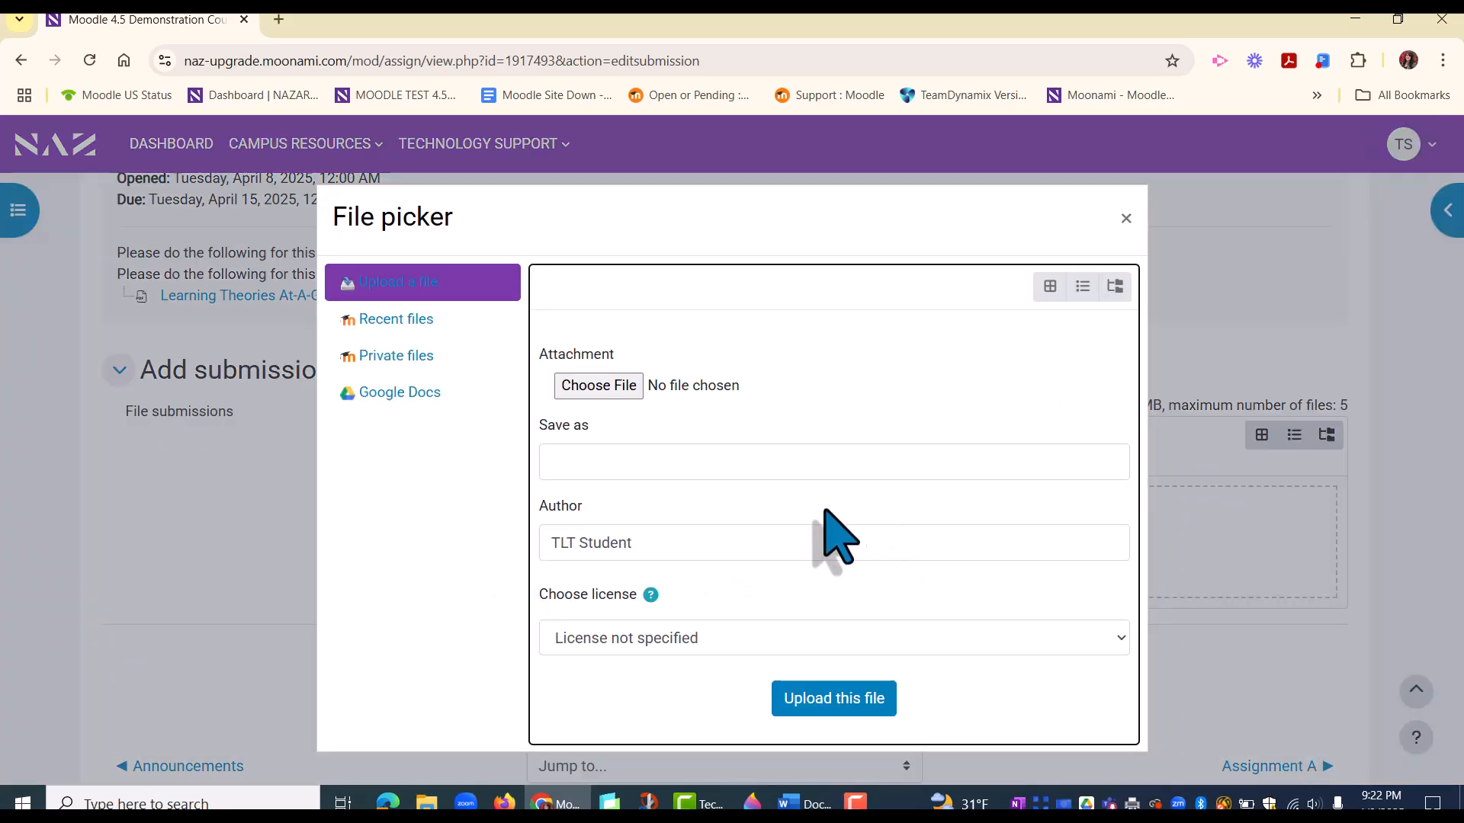
click(609, 389)
scroll(762, 473, down, 10)
click(345, 468)
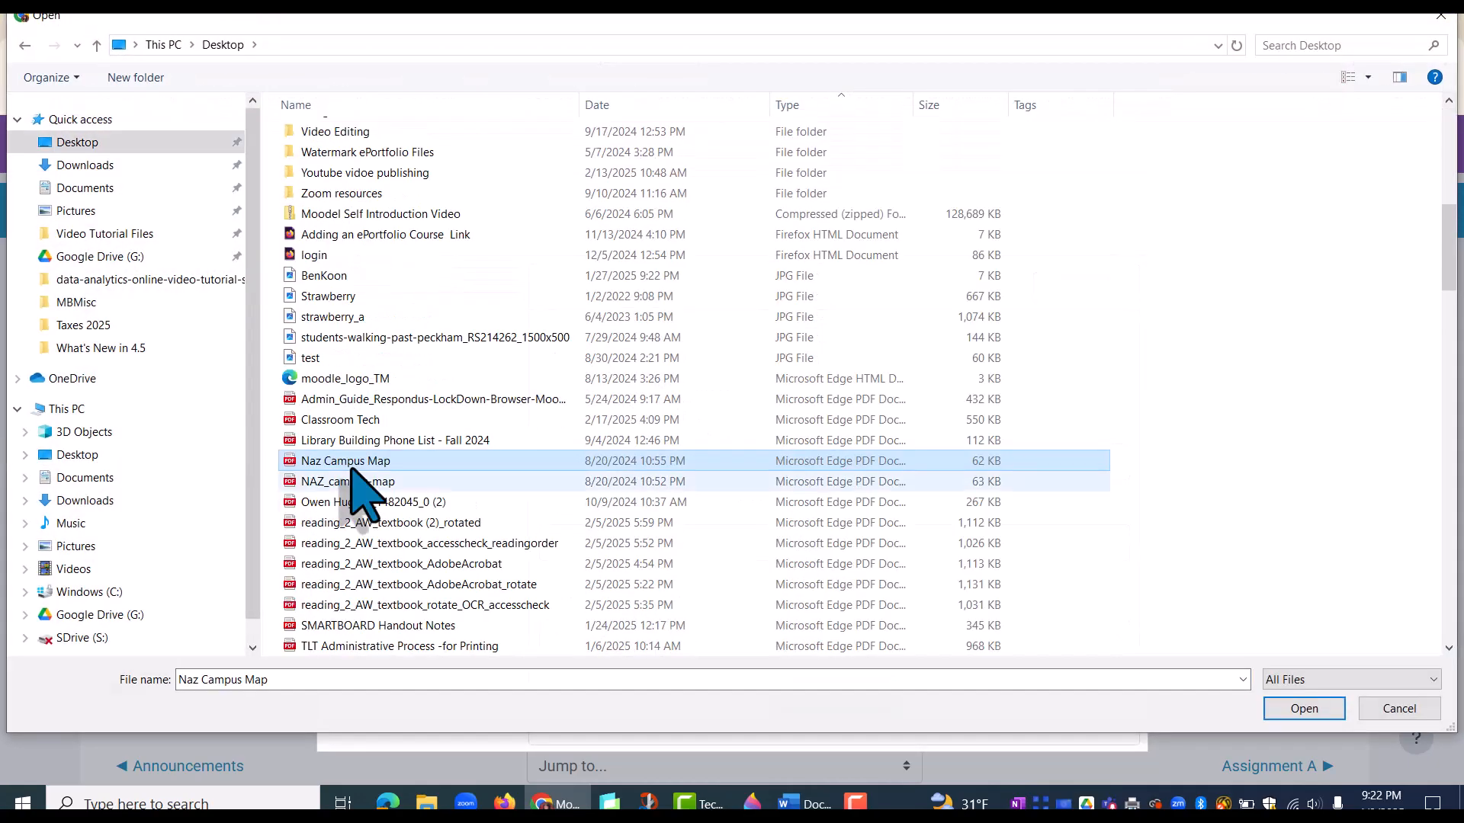
click(1319, 713)
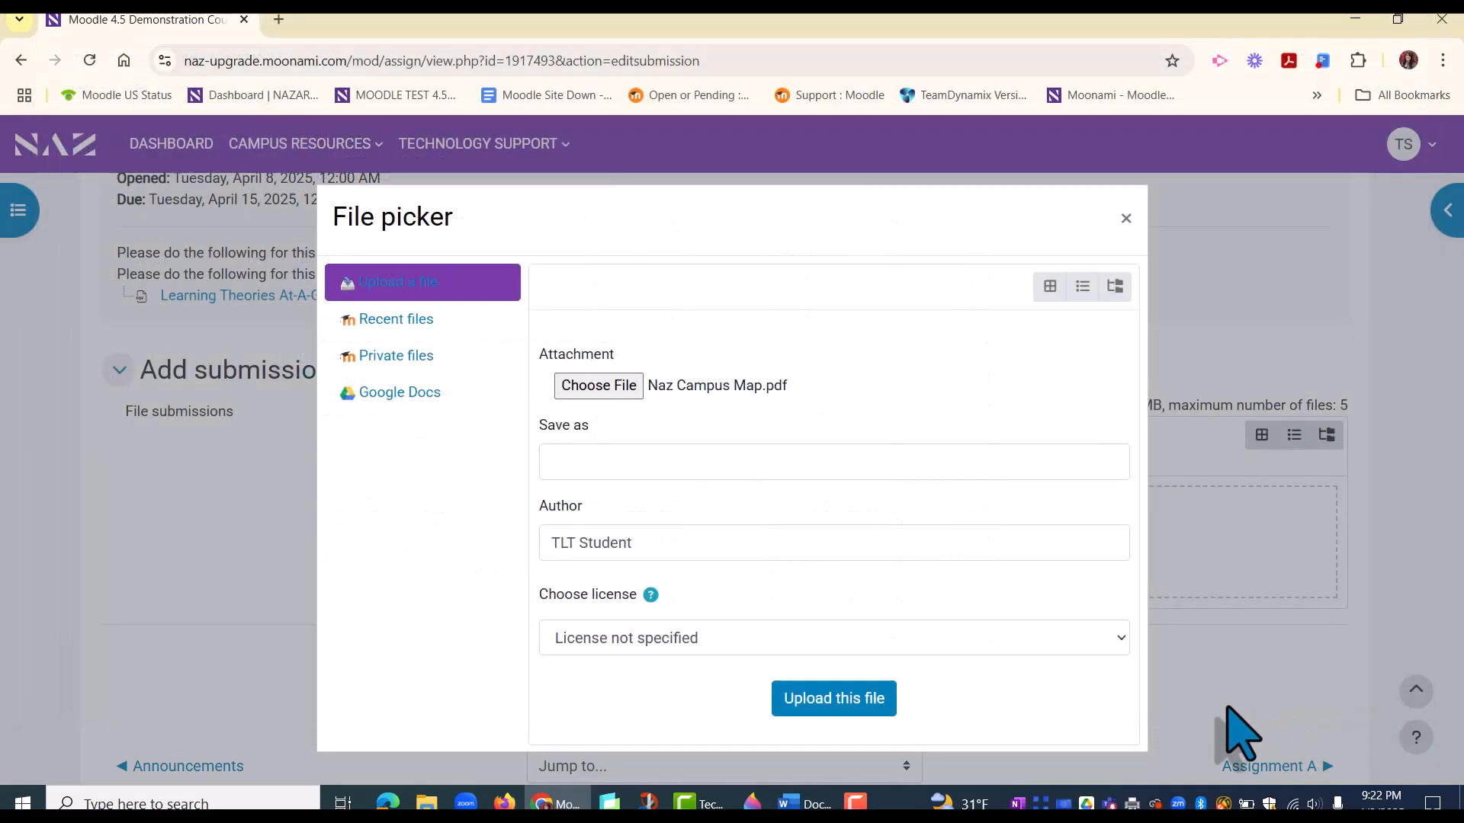
click(813, 696)
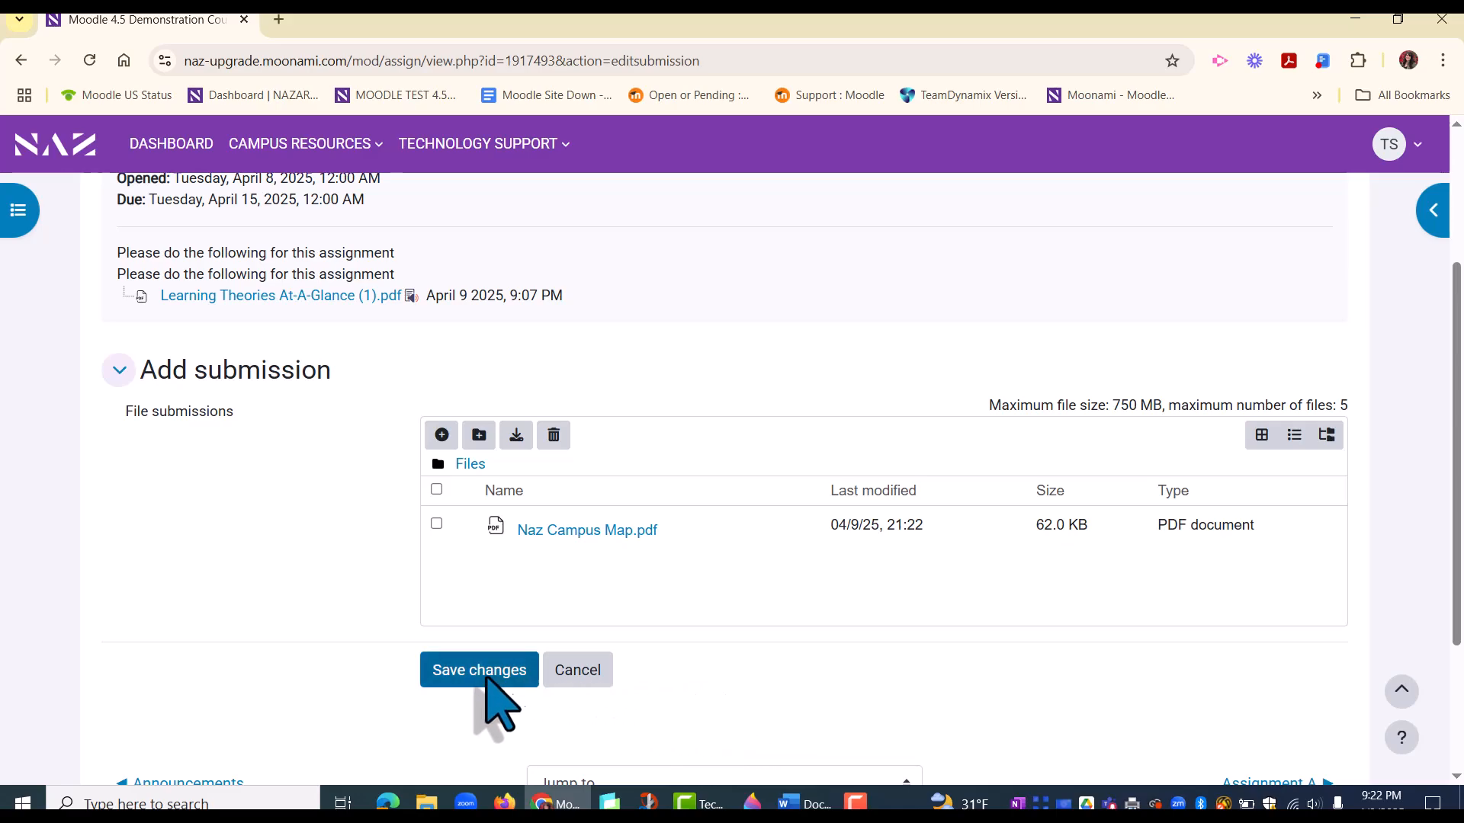
click(451, 674)
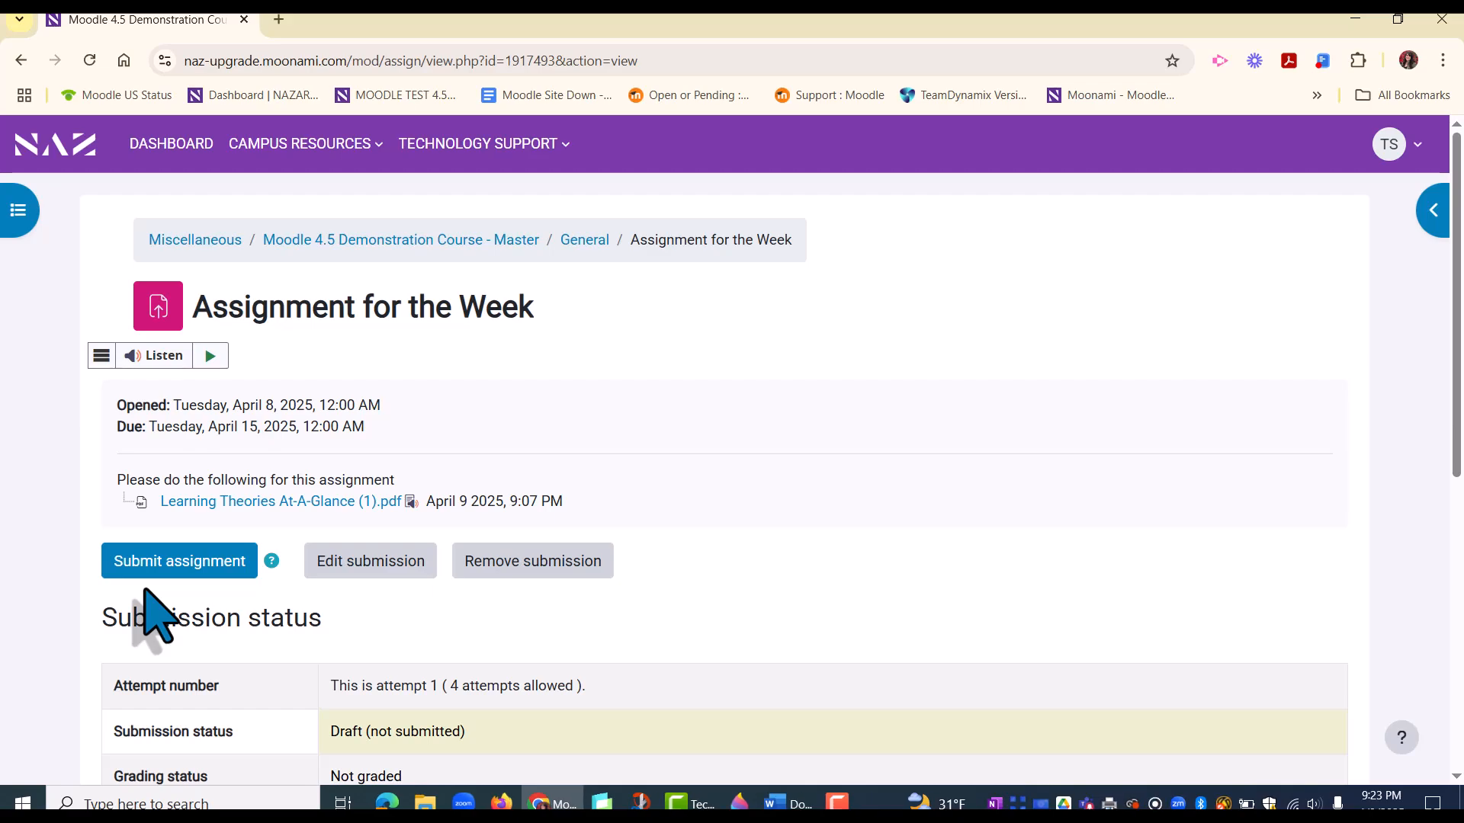
Step: Submit the assignment for grading, accepting the own-work statement, and review the submission status
click(169, 565)
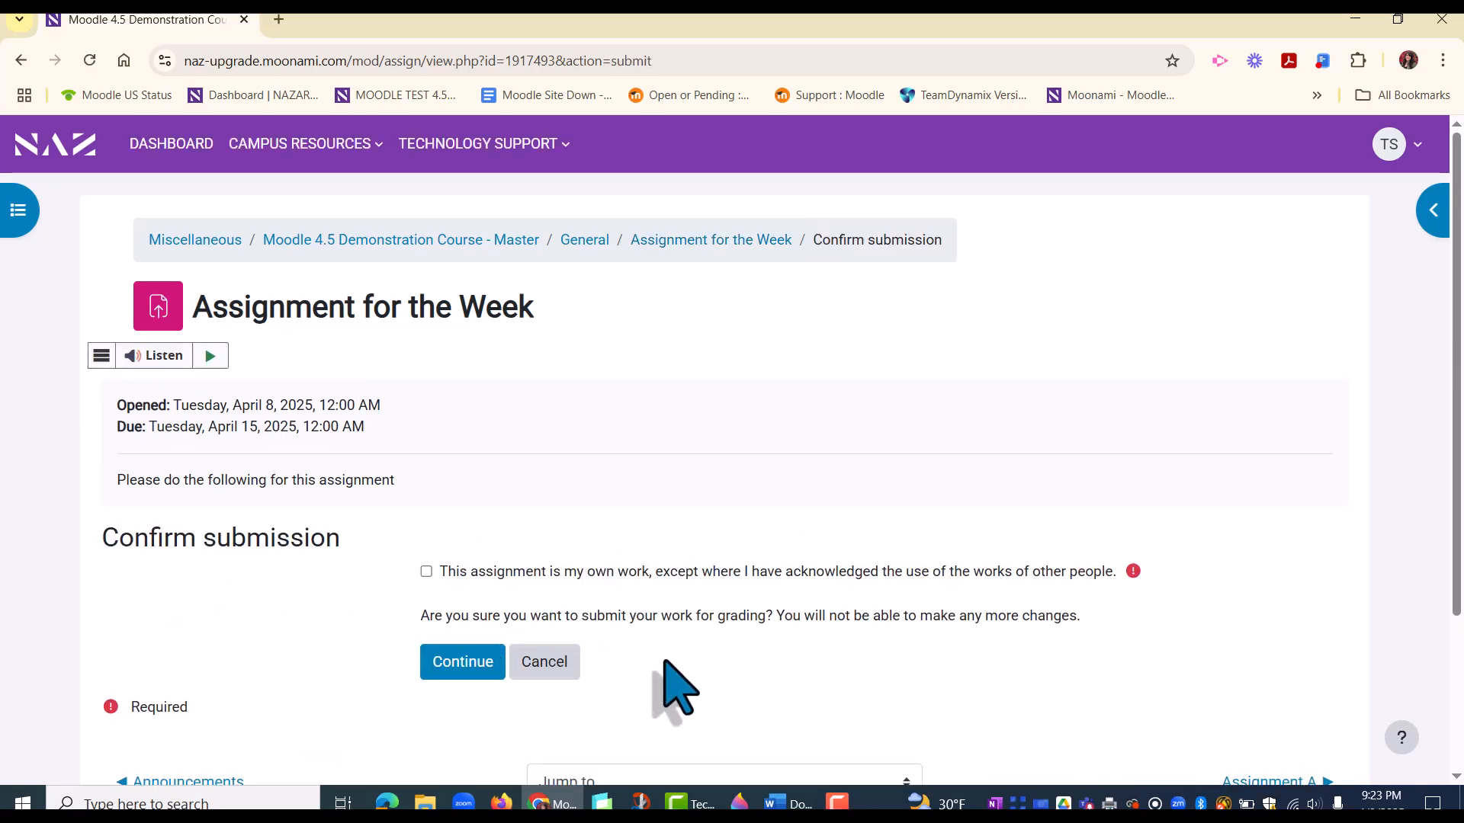
click(426, 572)
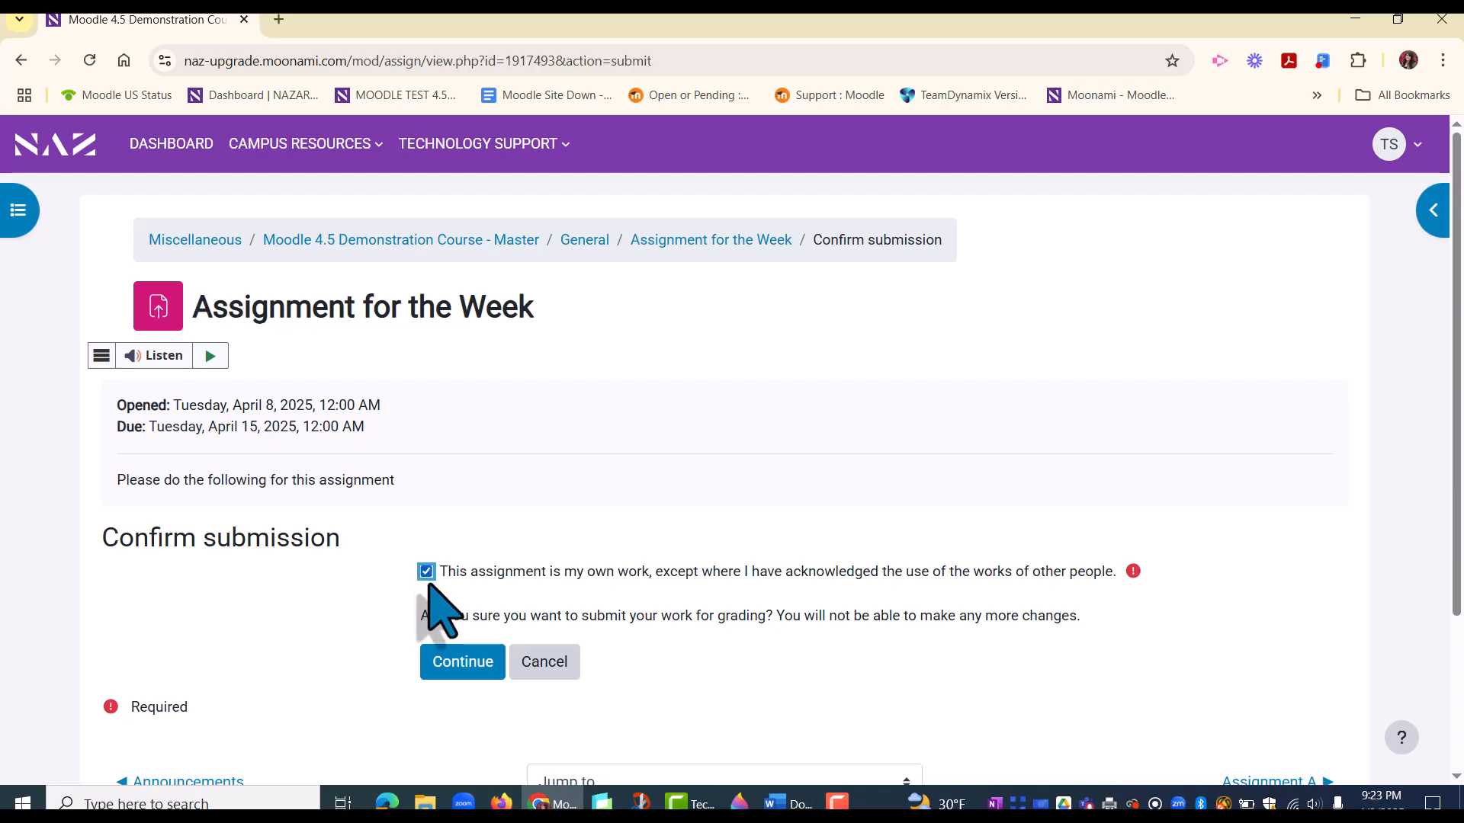
click(466, 664)
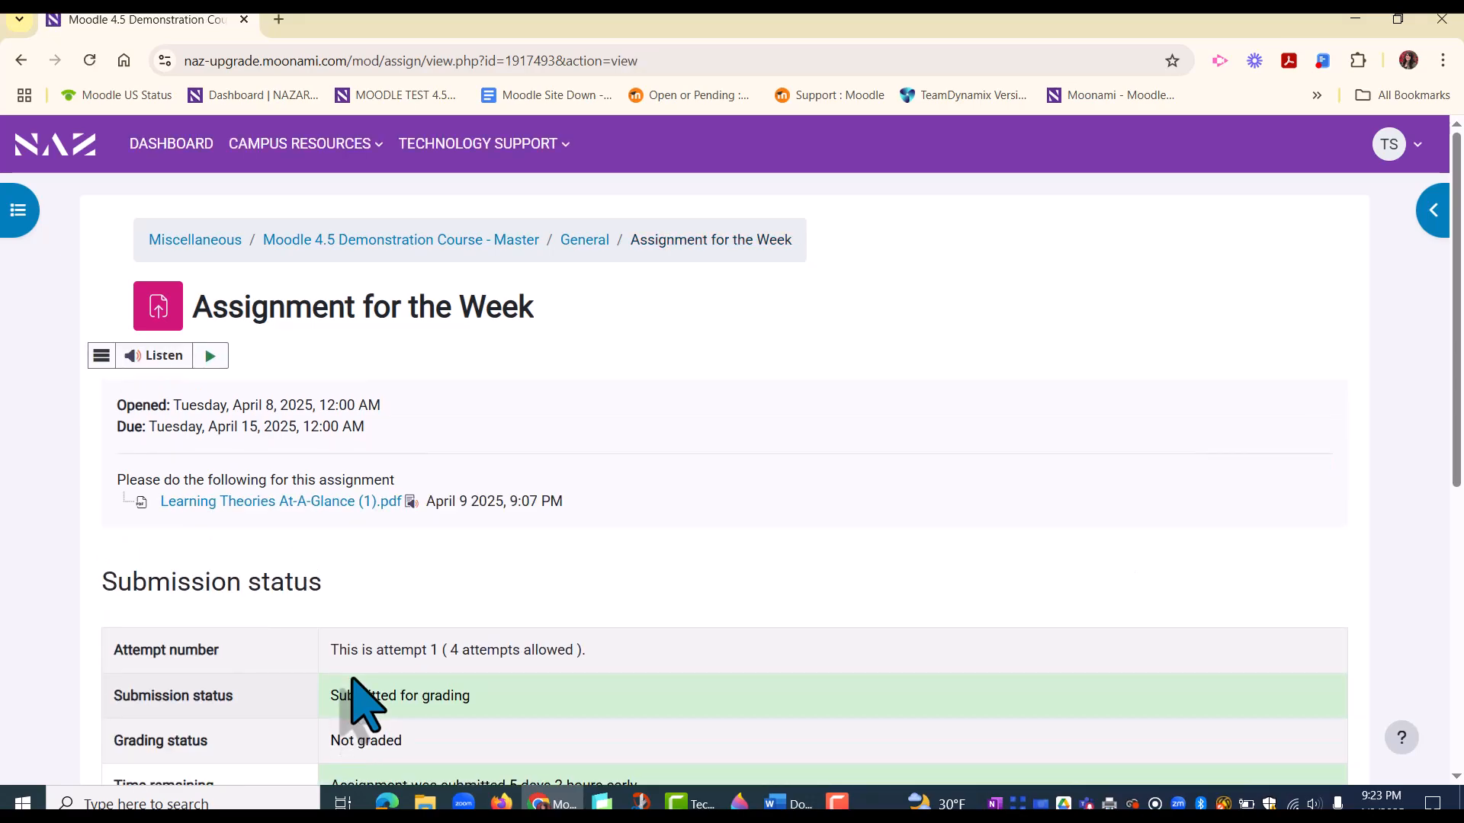
scroll(735, 633, down, 2)
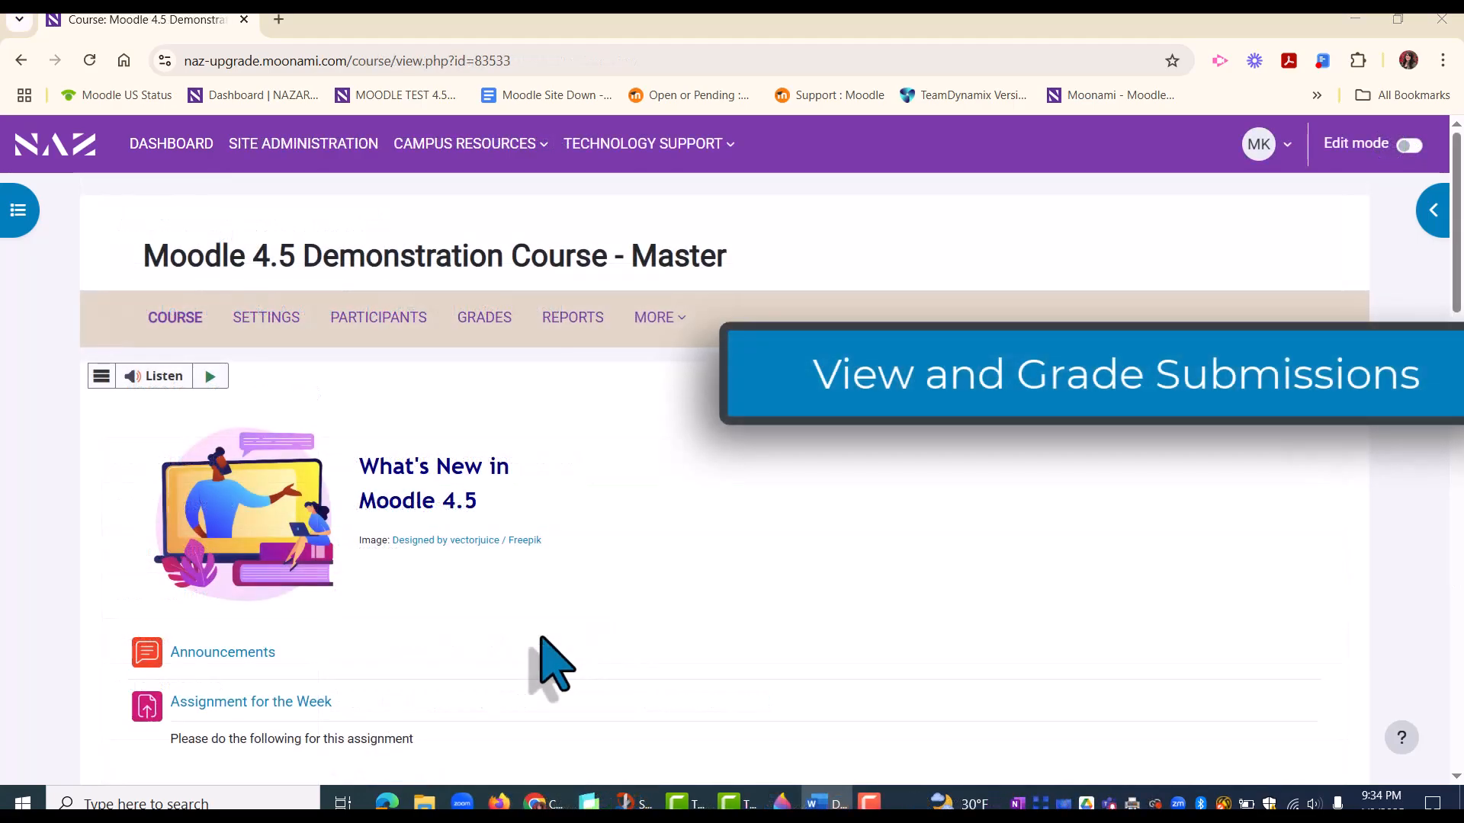
Step: Open the submissions list of Assignment for the Week as teacher and examine its columns and name filter options
click(286, 702)
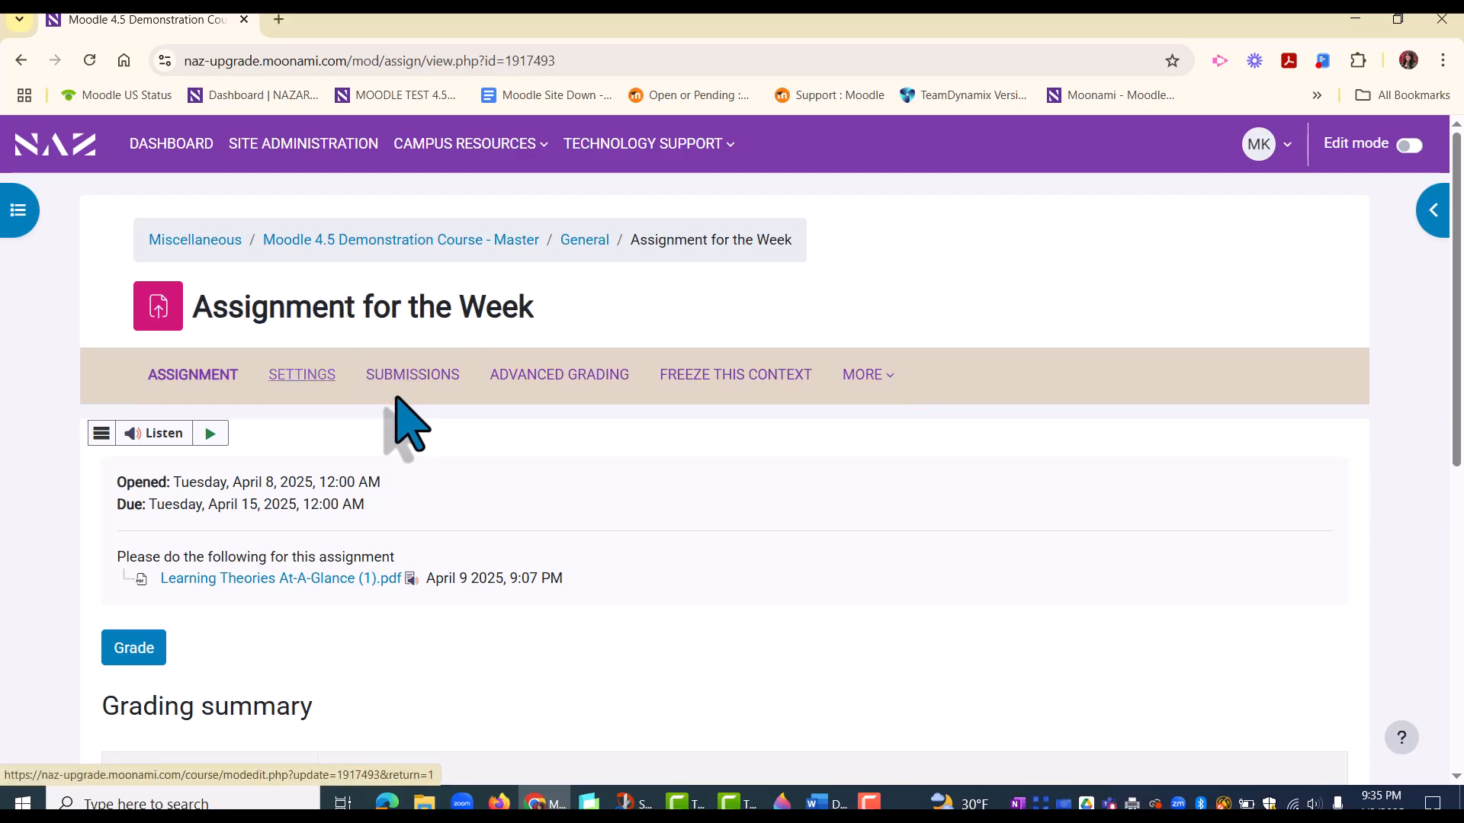
click(409, 377)
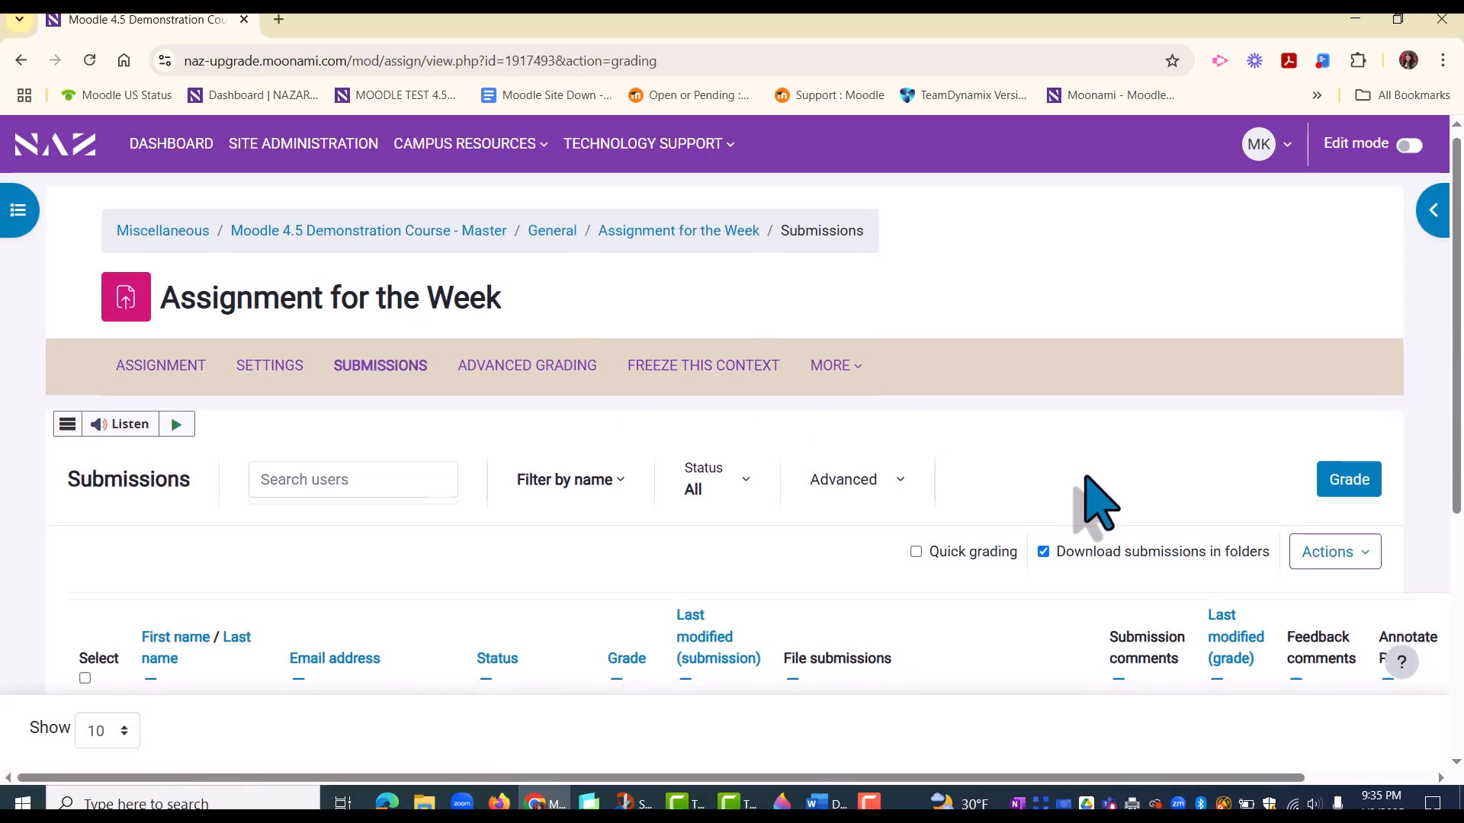
scroll(1096, 503, down, 3)
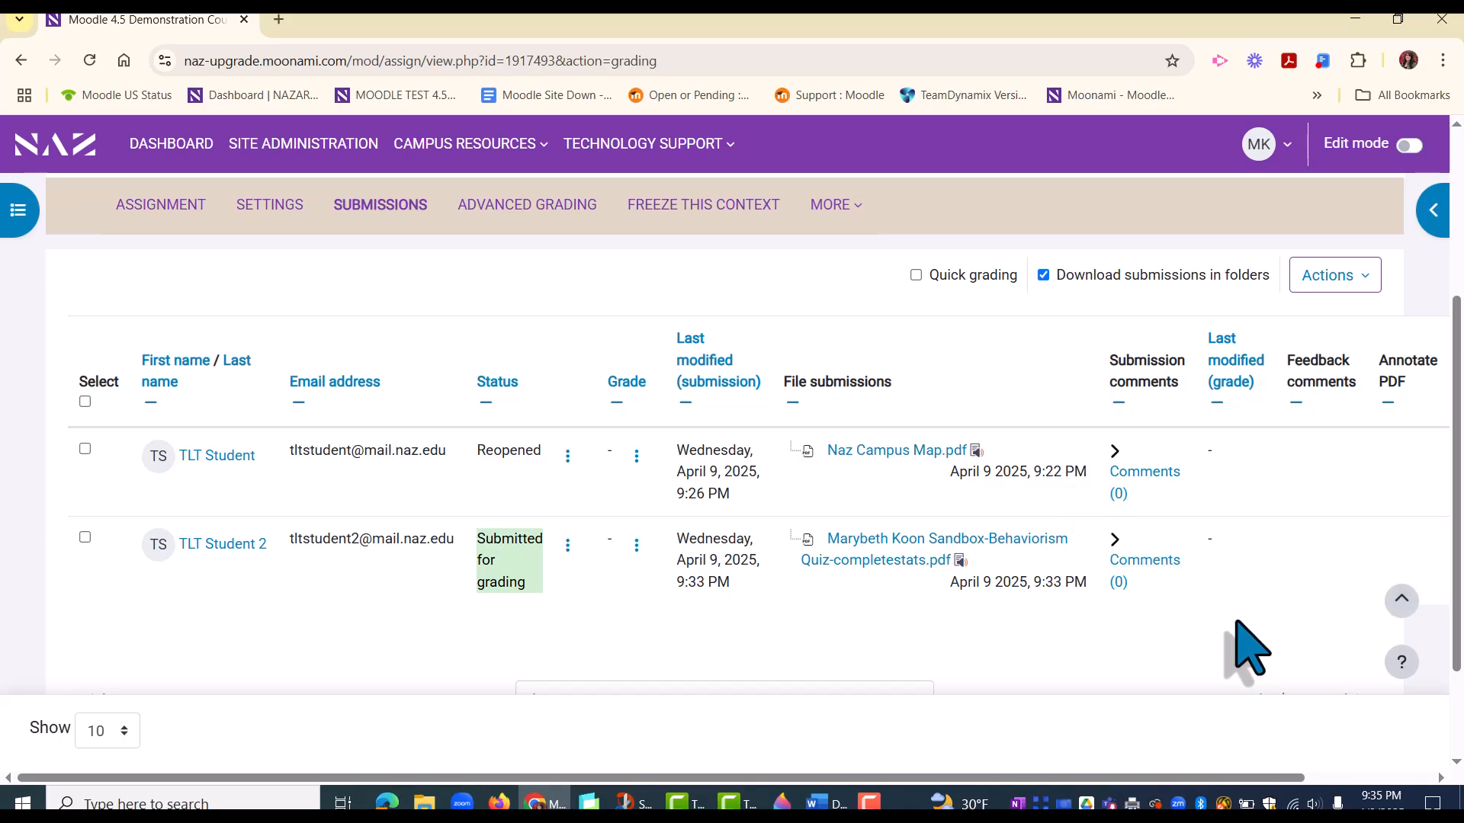
scroll(1251, 648, up, 1)
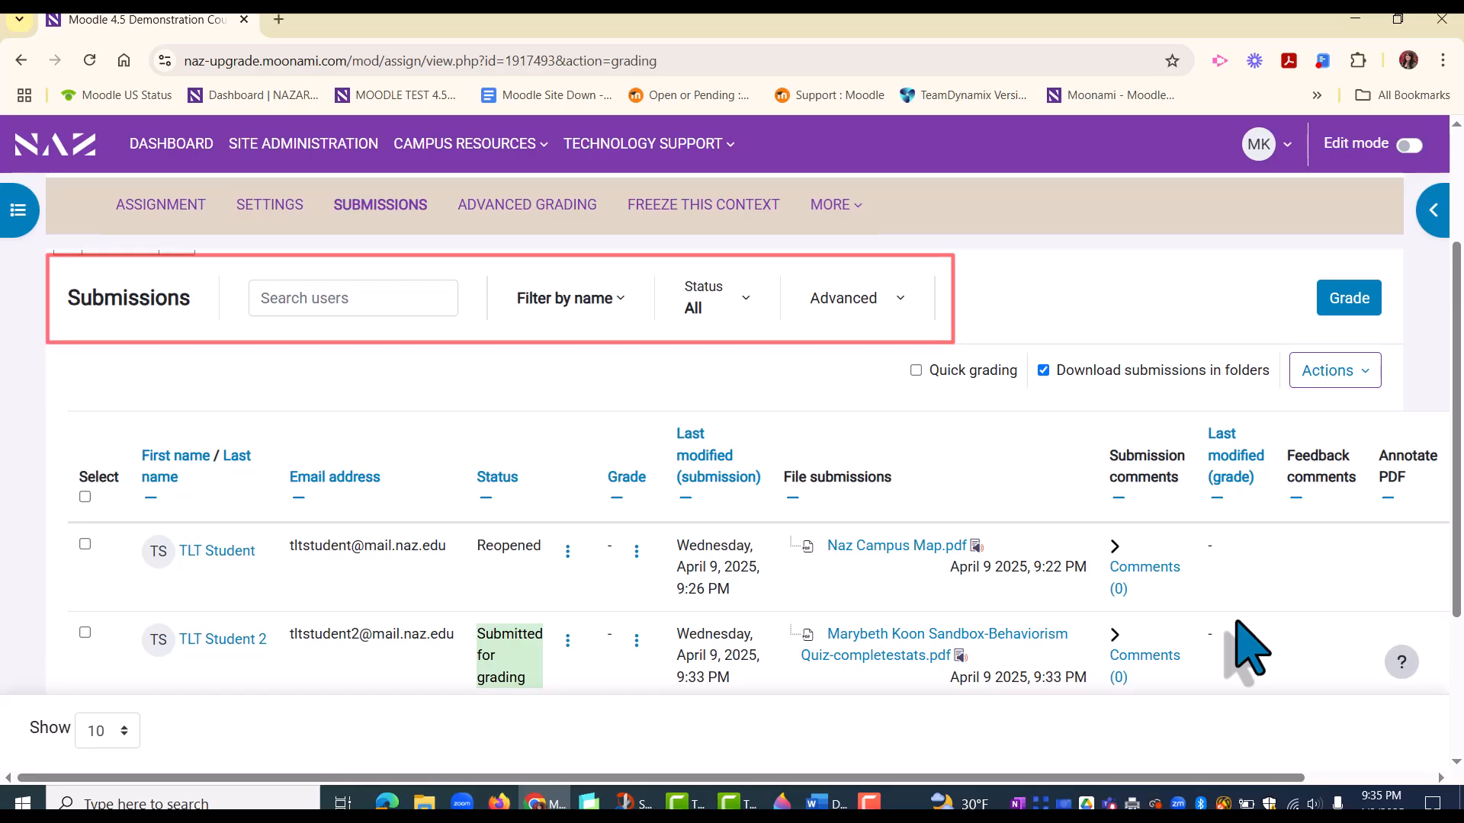
click(602, 303)
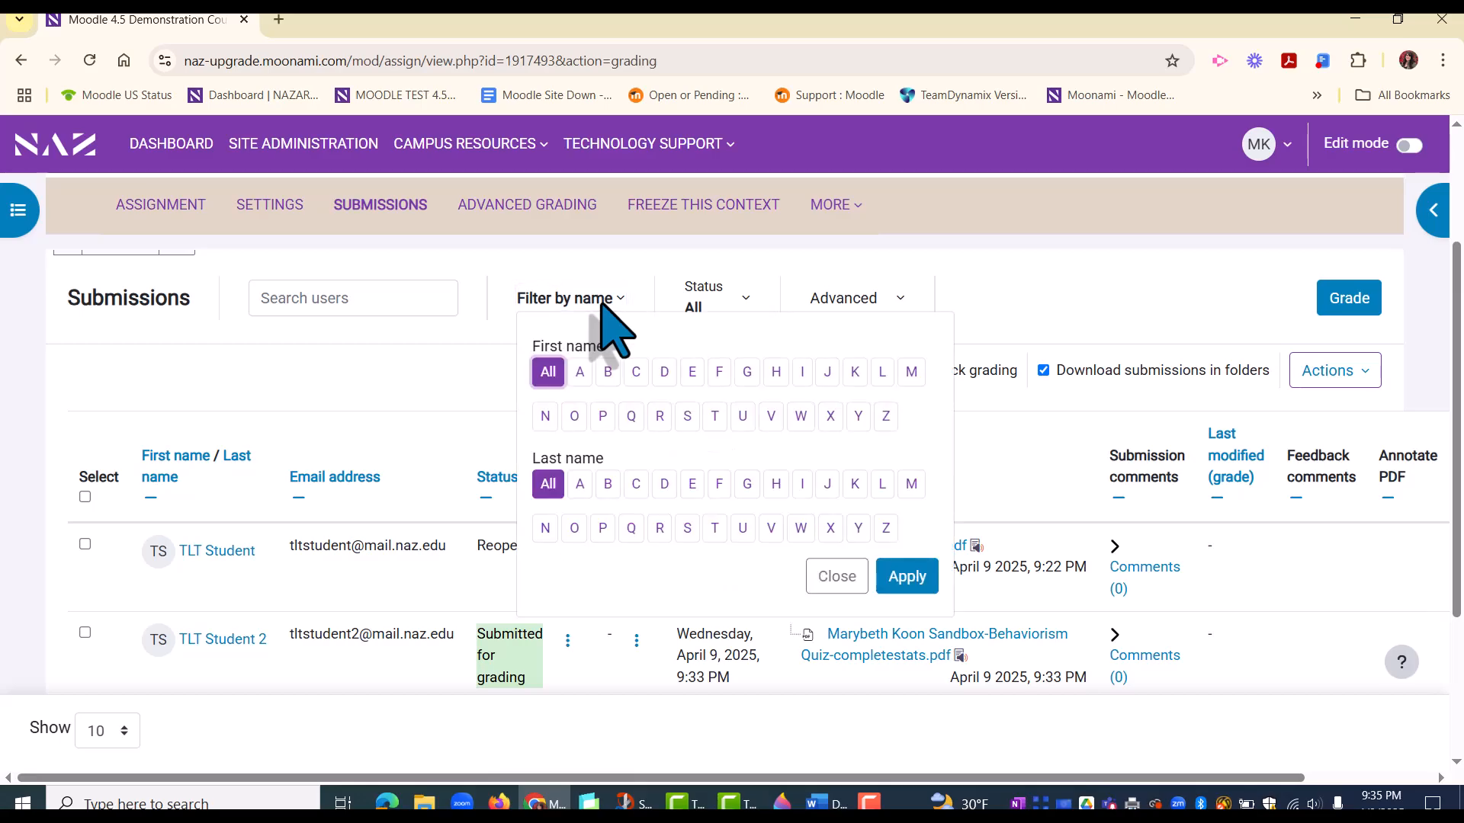
click(836, 576)
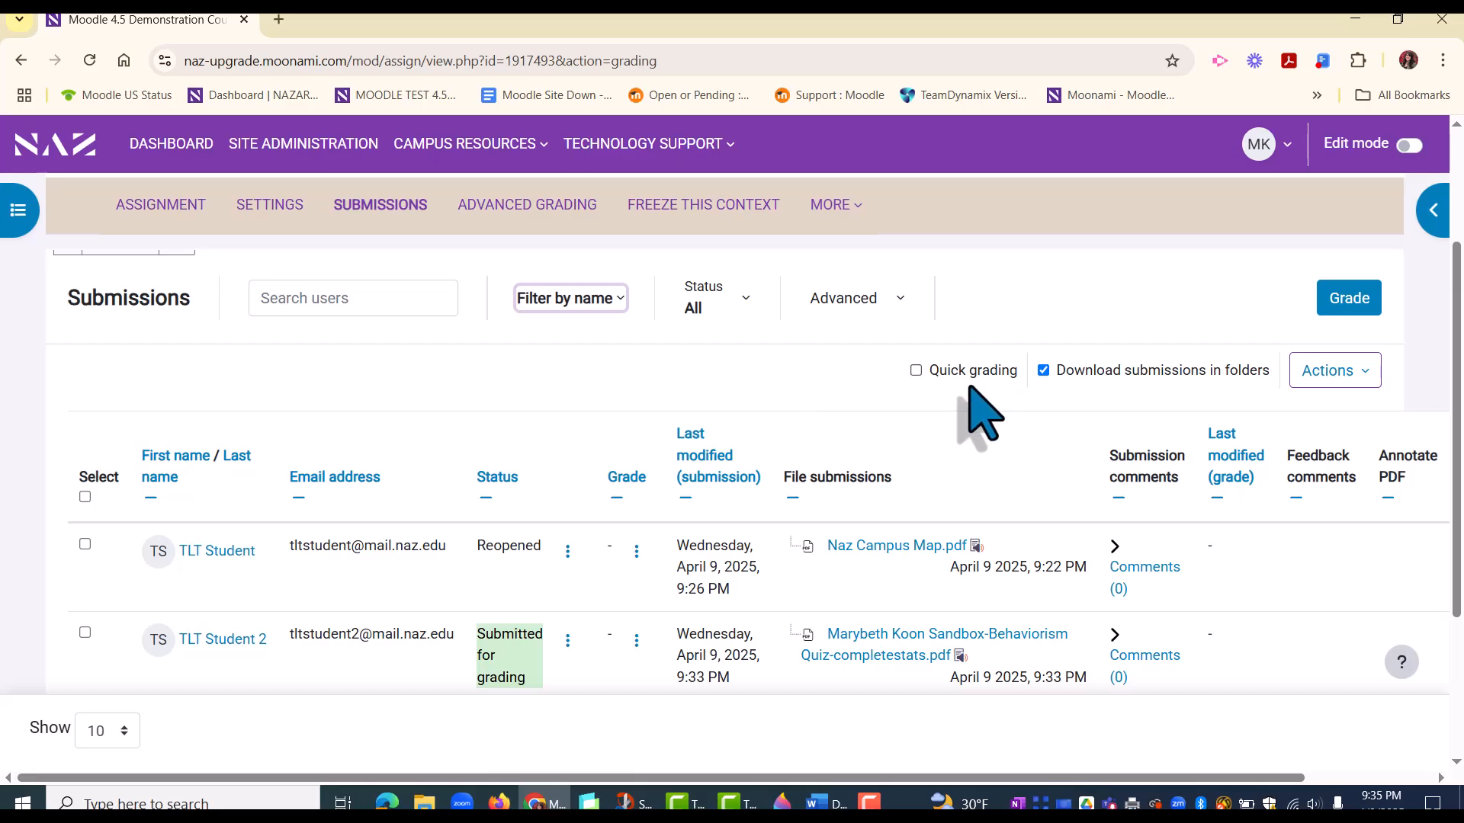
Step: Enable quick grading to examine the inline grade and feedback fields, and disable it again
click(916, 370)
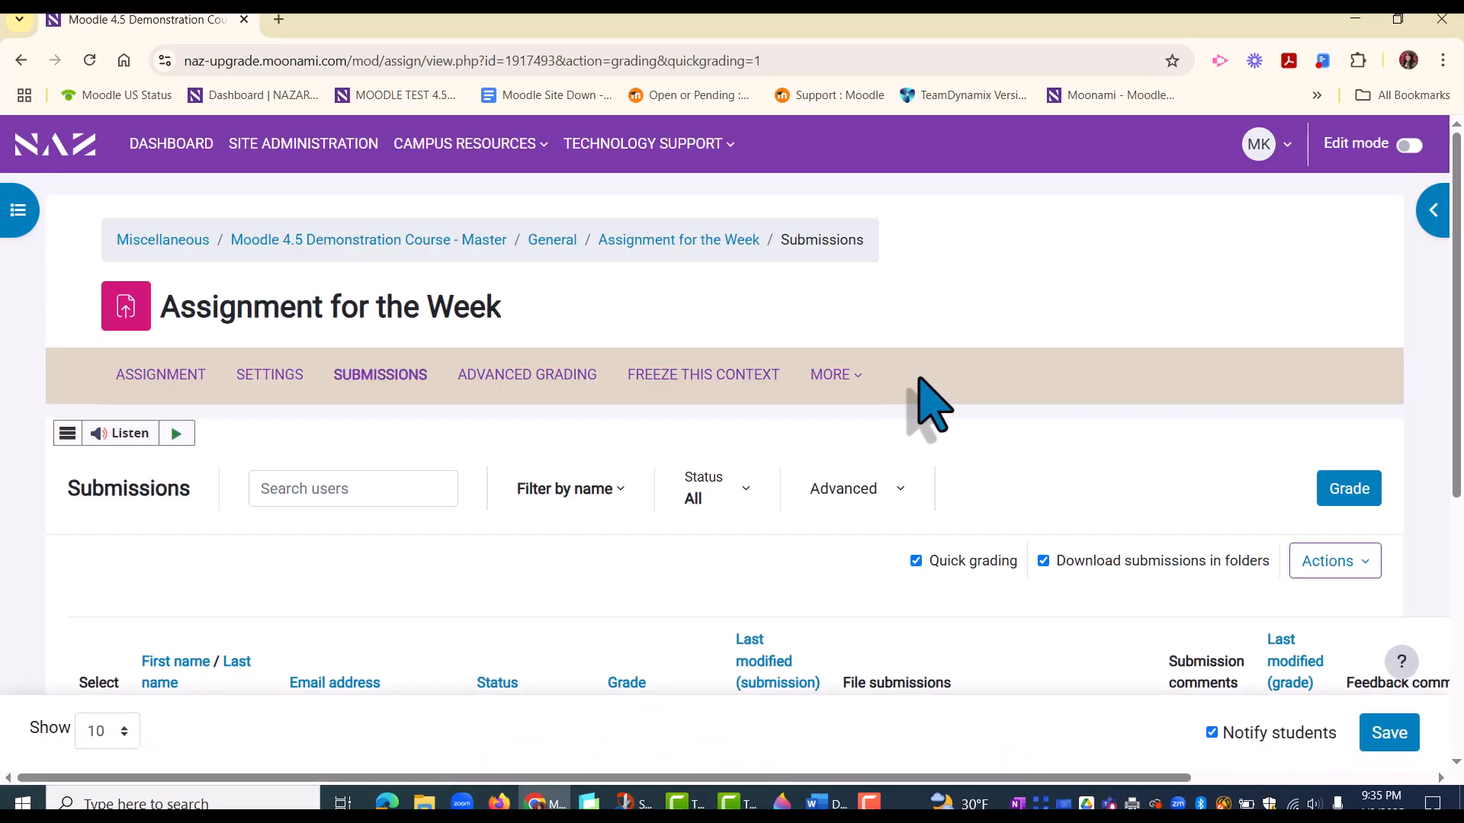
scroll(1013, 490, down, 5)
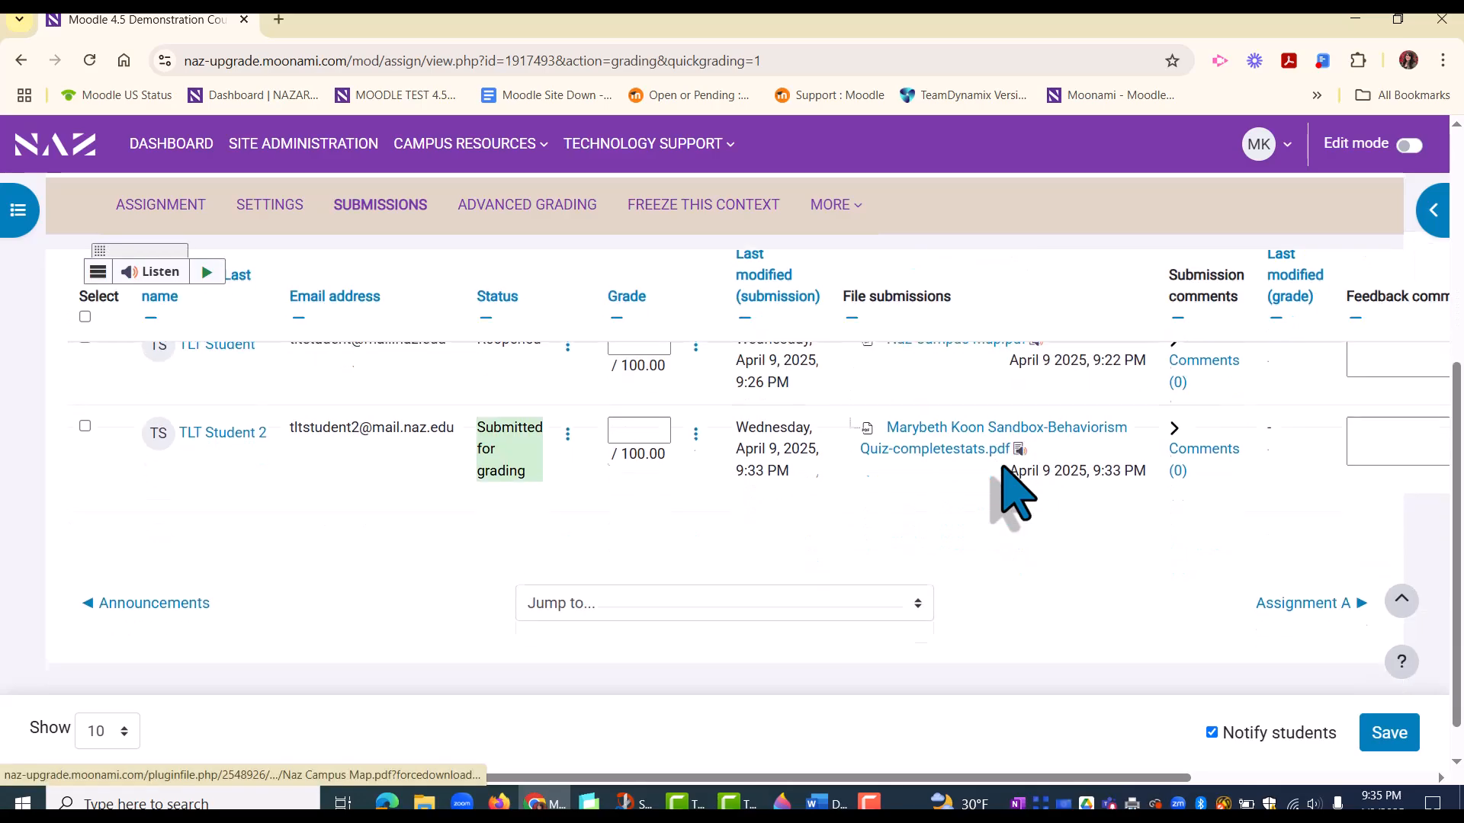
scroll(1012, 490, up, 1)
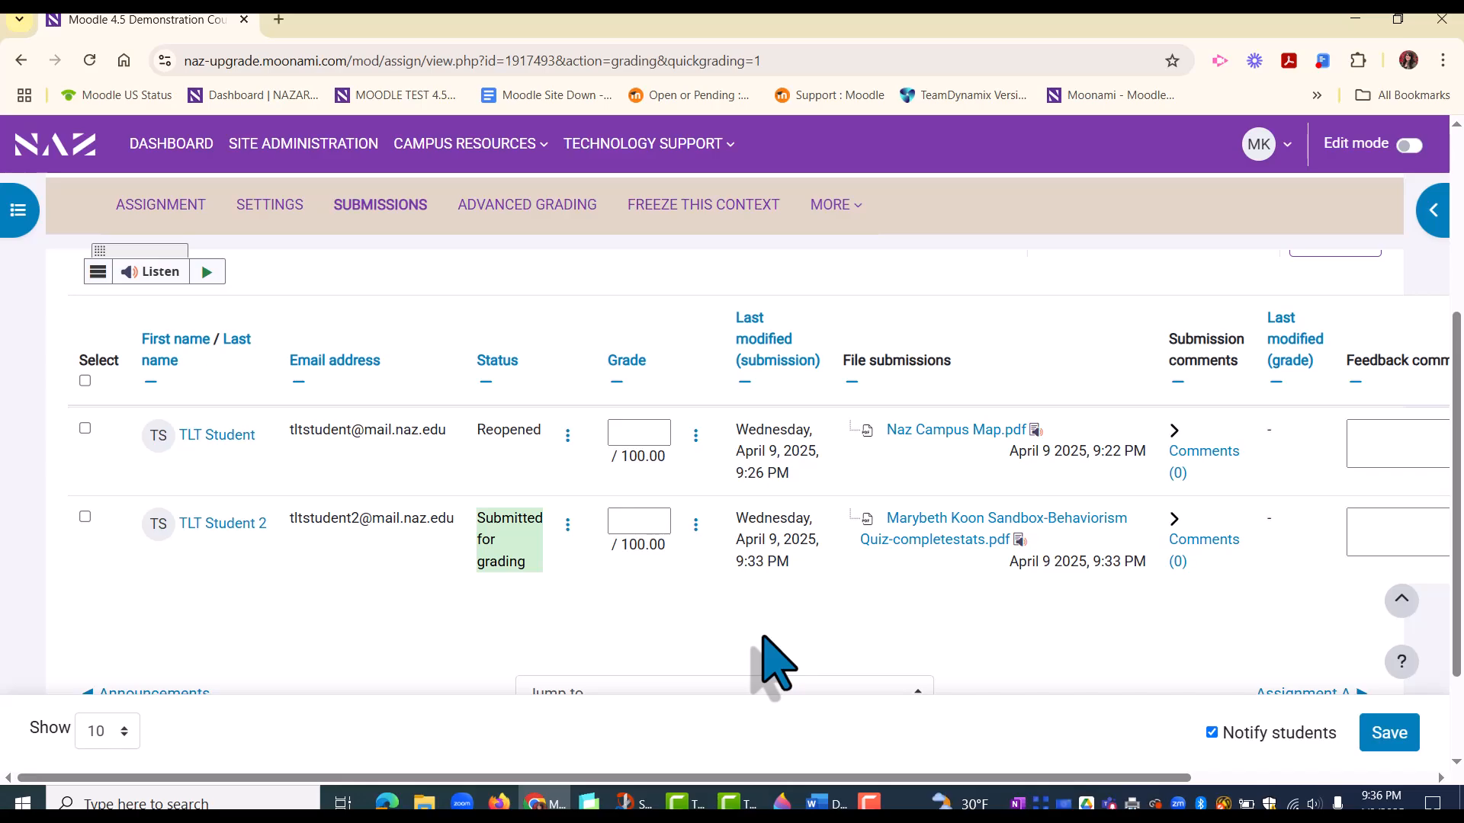
scroll(774, 663, up, 1)
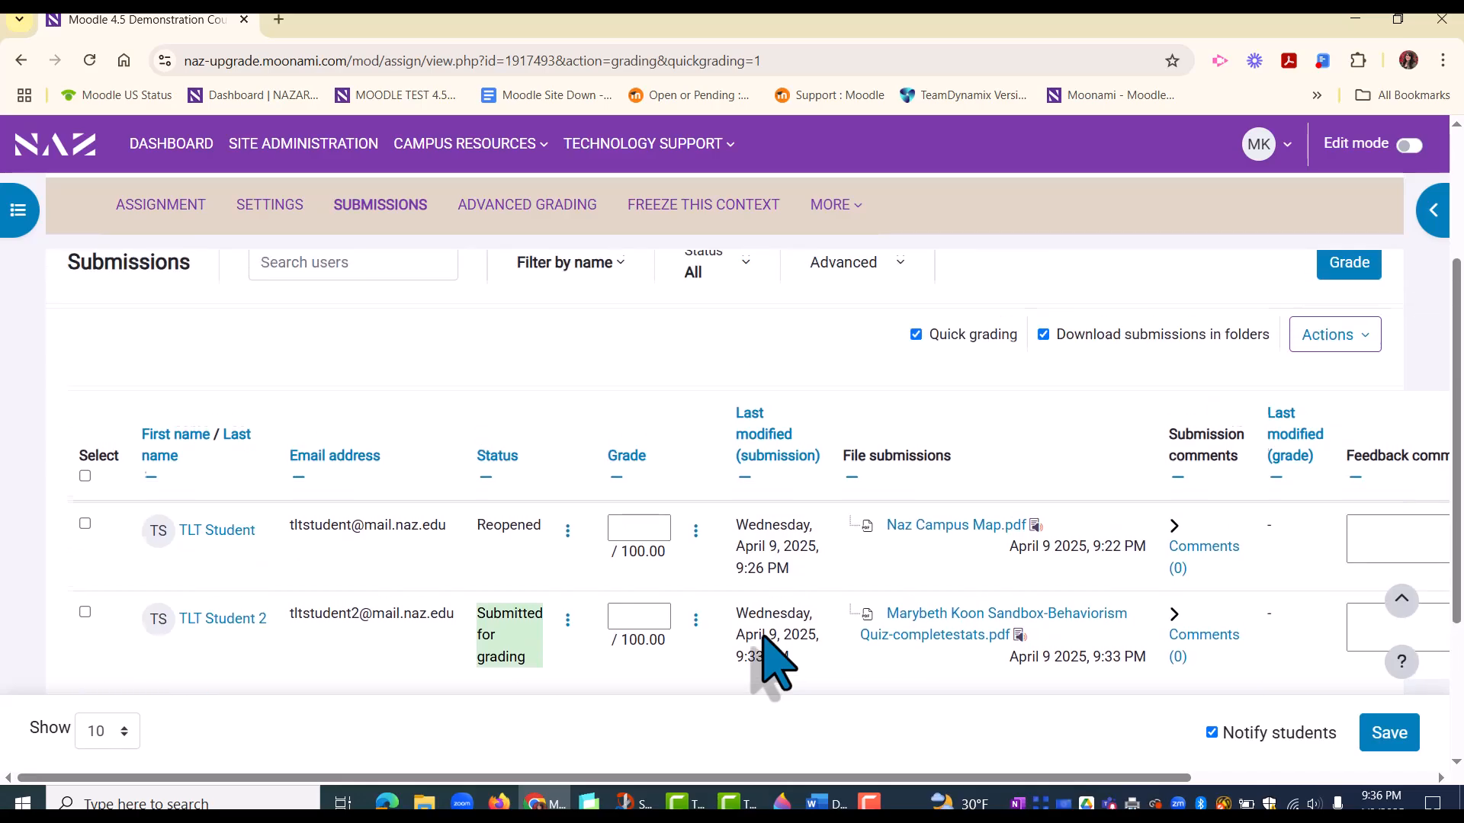
click(915, 334)
Step: Open the second student's submission in the grader to examine the PDF and grading fields, and return to all submissions
scroll(925, 359, down, 3)
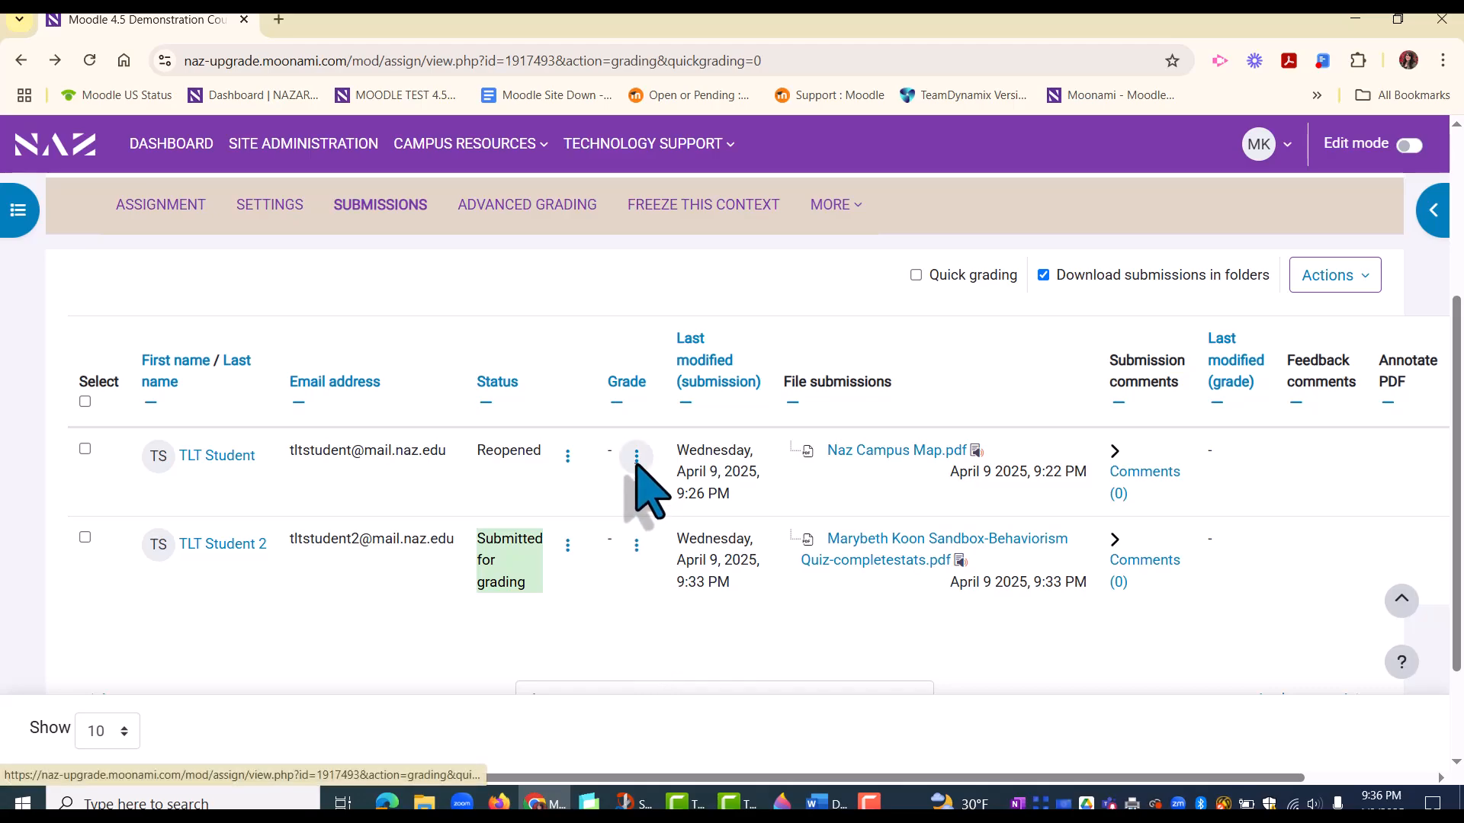
click(626, 558)
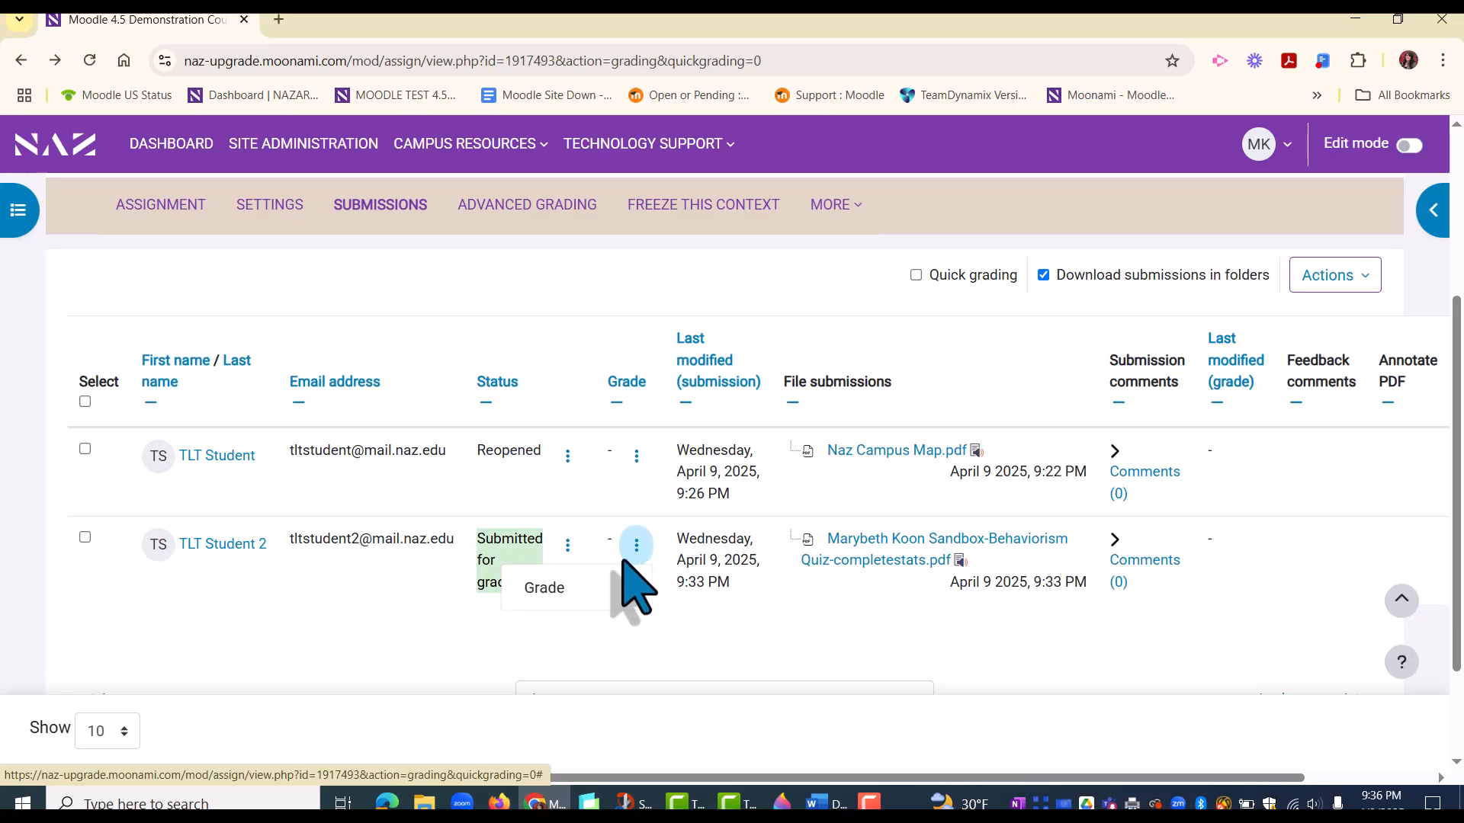
click(565, 592)
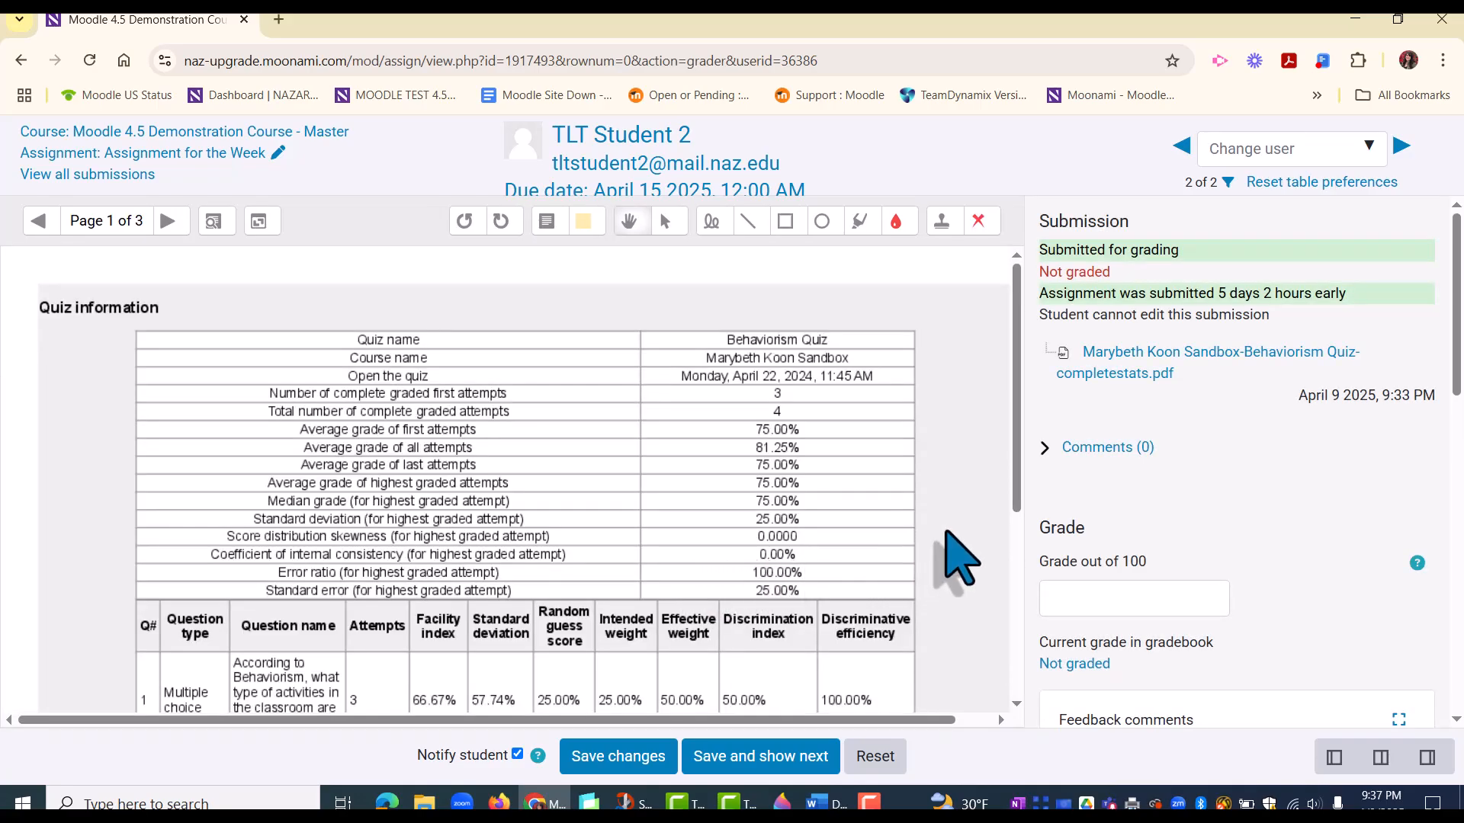
scroll(957, 564, down, 4)
scroll(957, 564, up, 4)
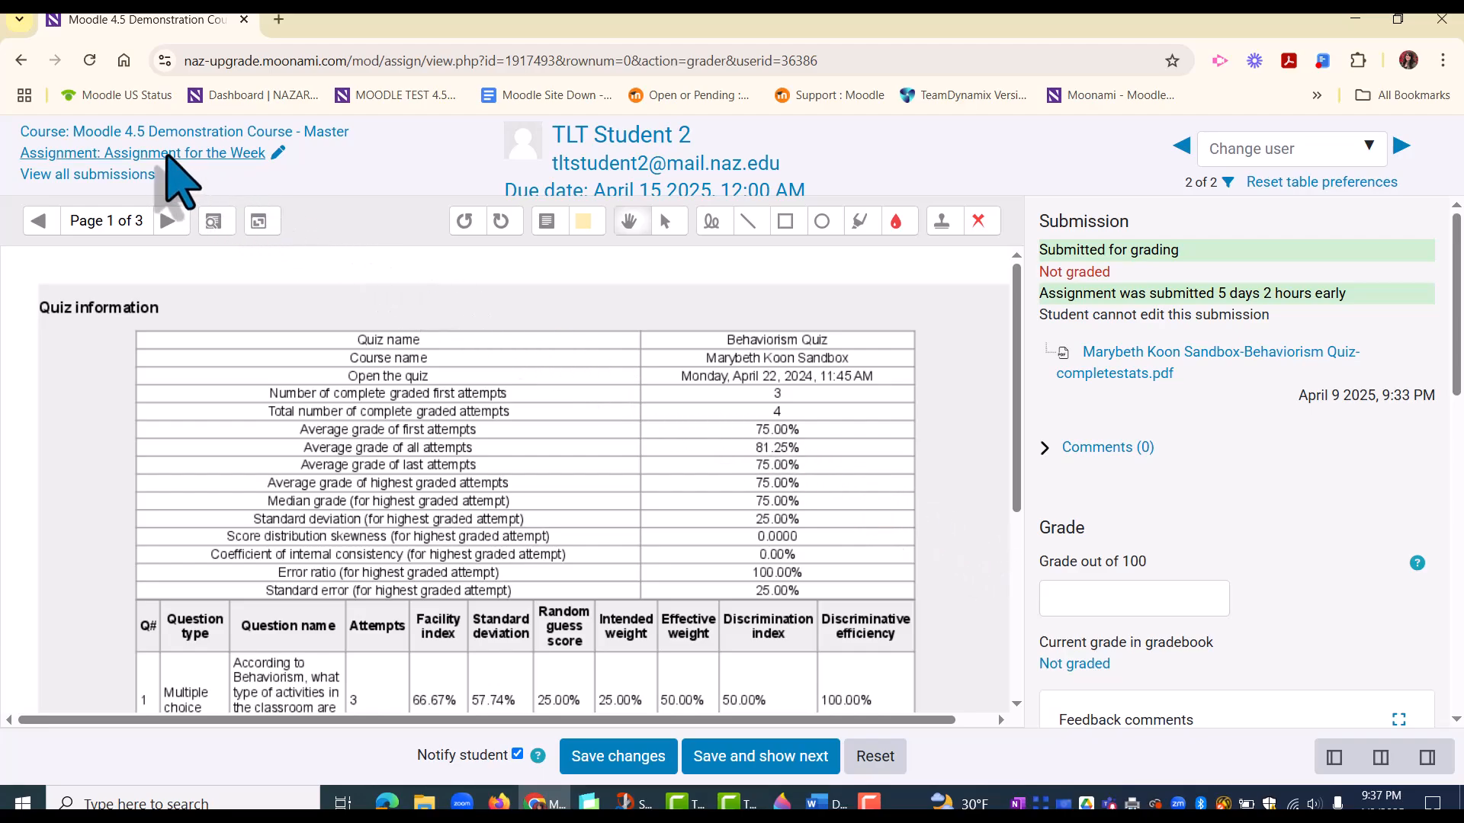
click(137, 174)
Step: Examine the status actions available for the second student's submission, such as granting an extension or reverting to draft
scroll(814, 603, down, 3)
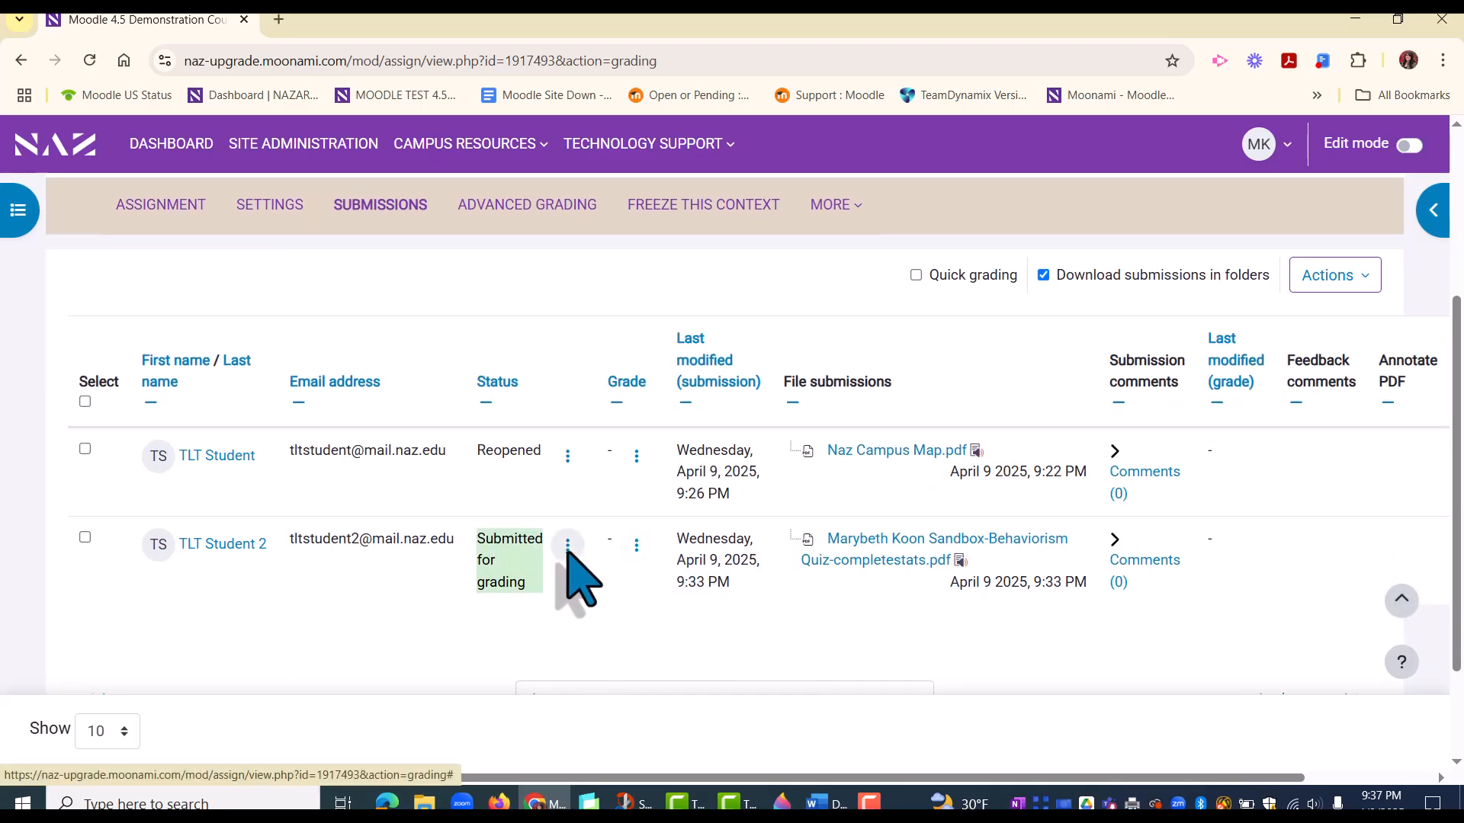
click(568, 546)
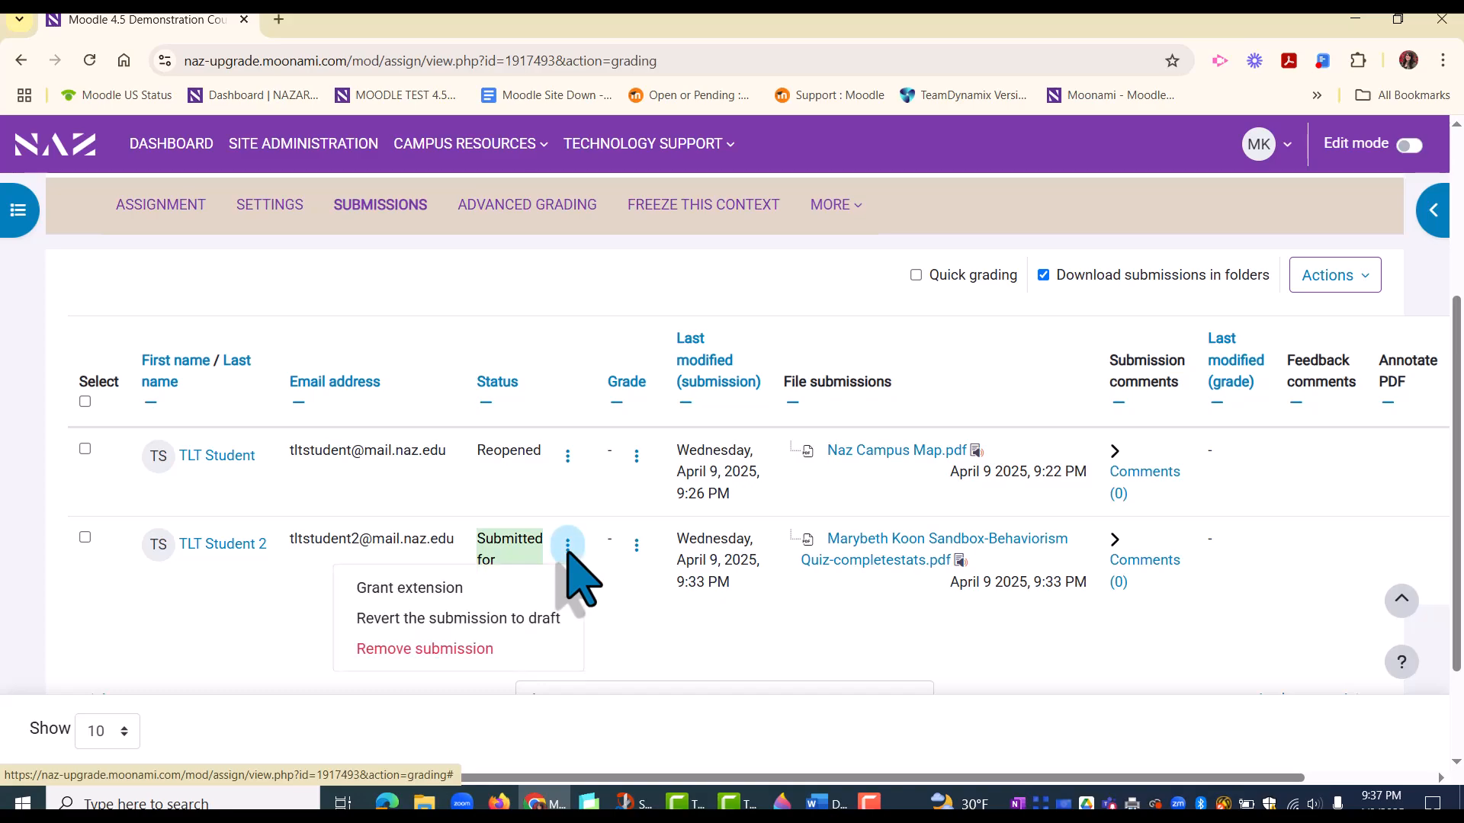
key(Down)
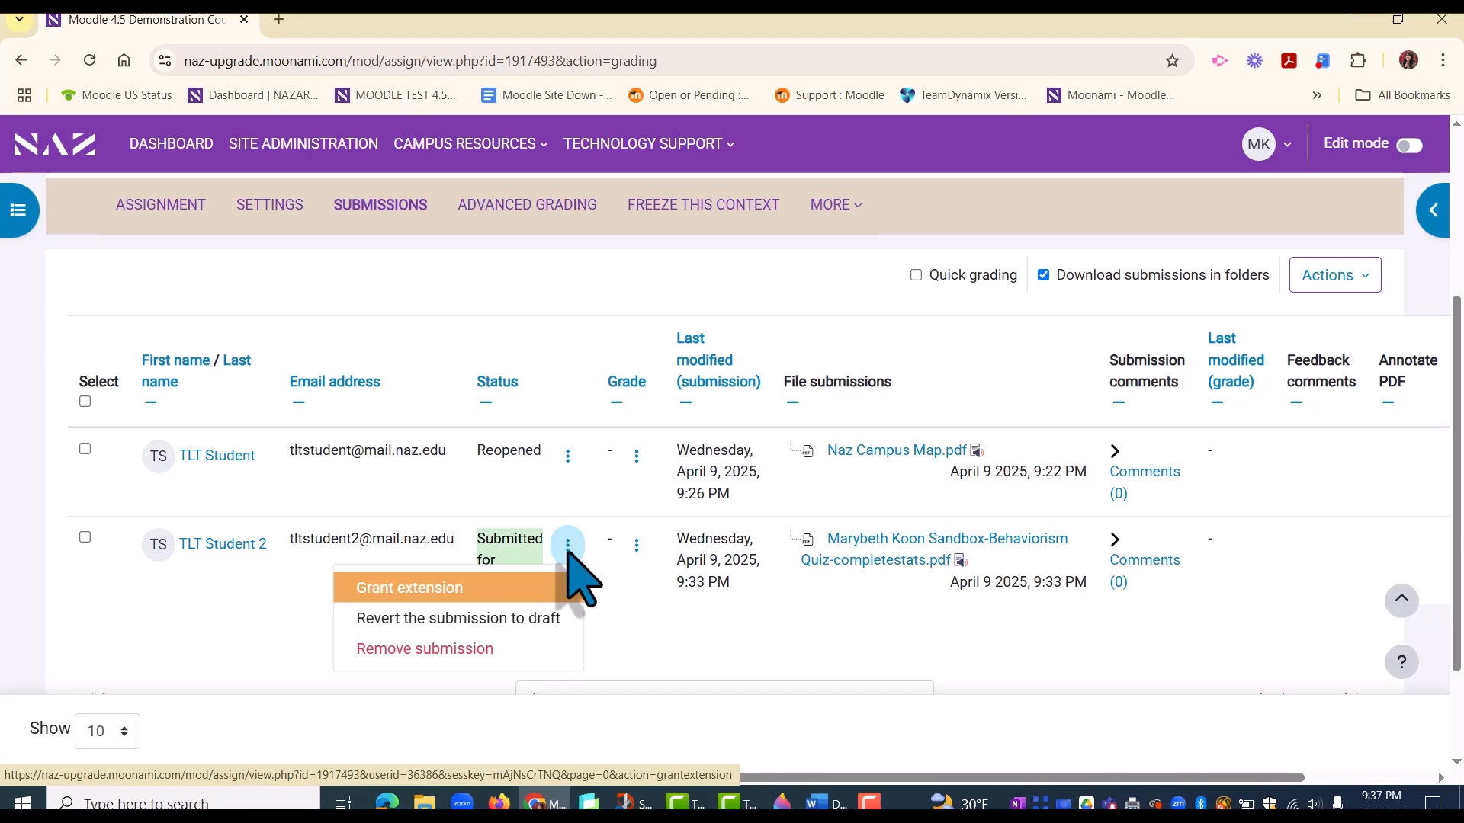
key(Down)
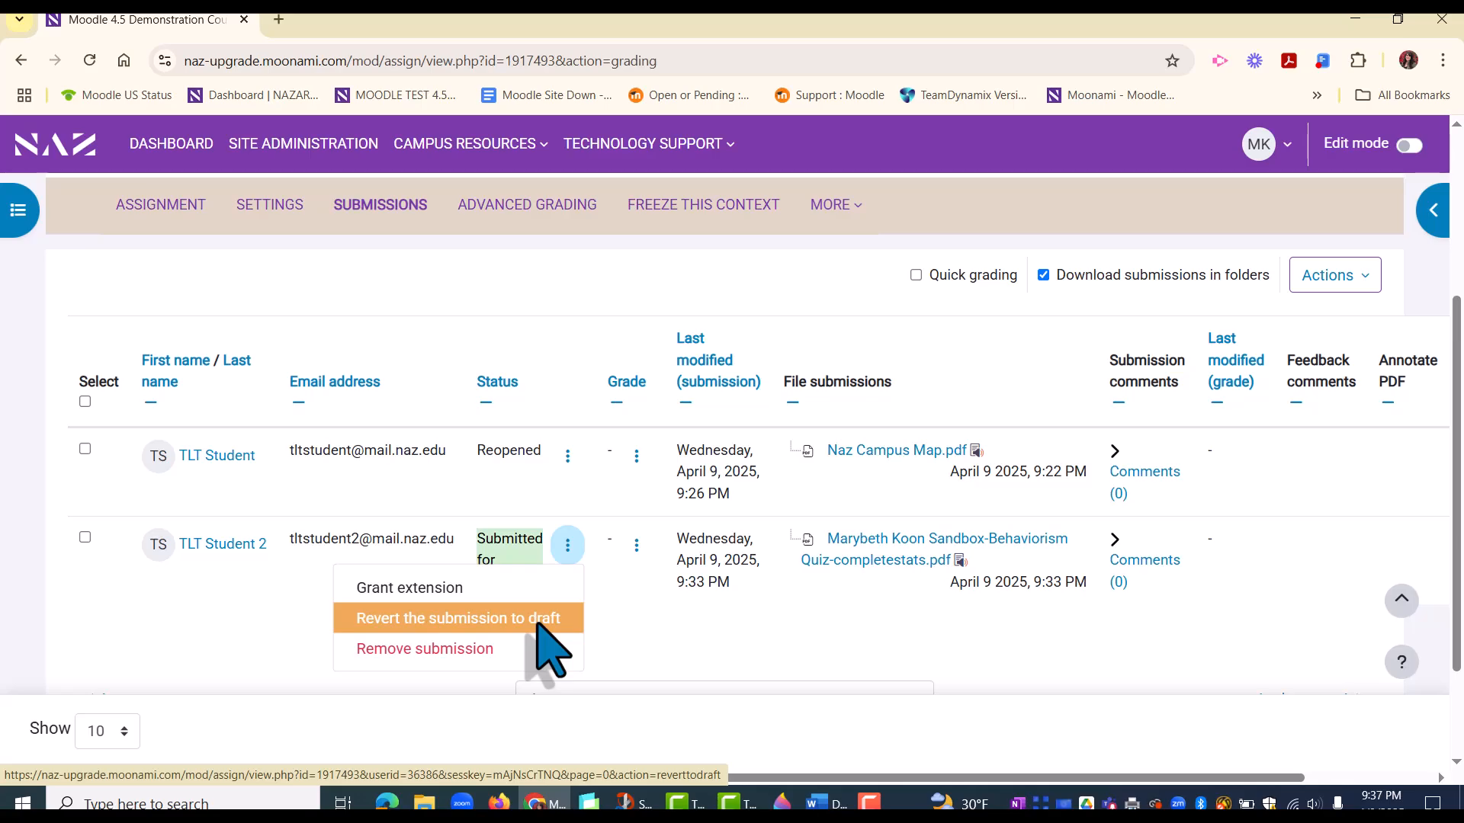
click(685, 624)
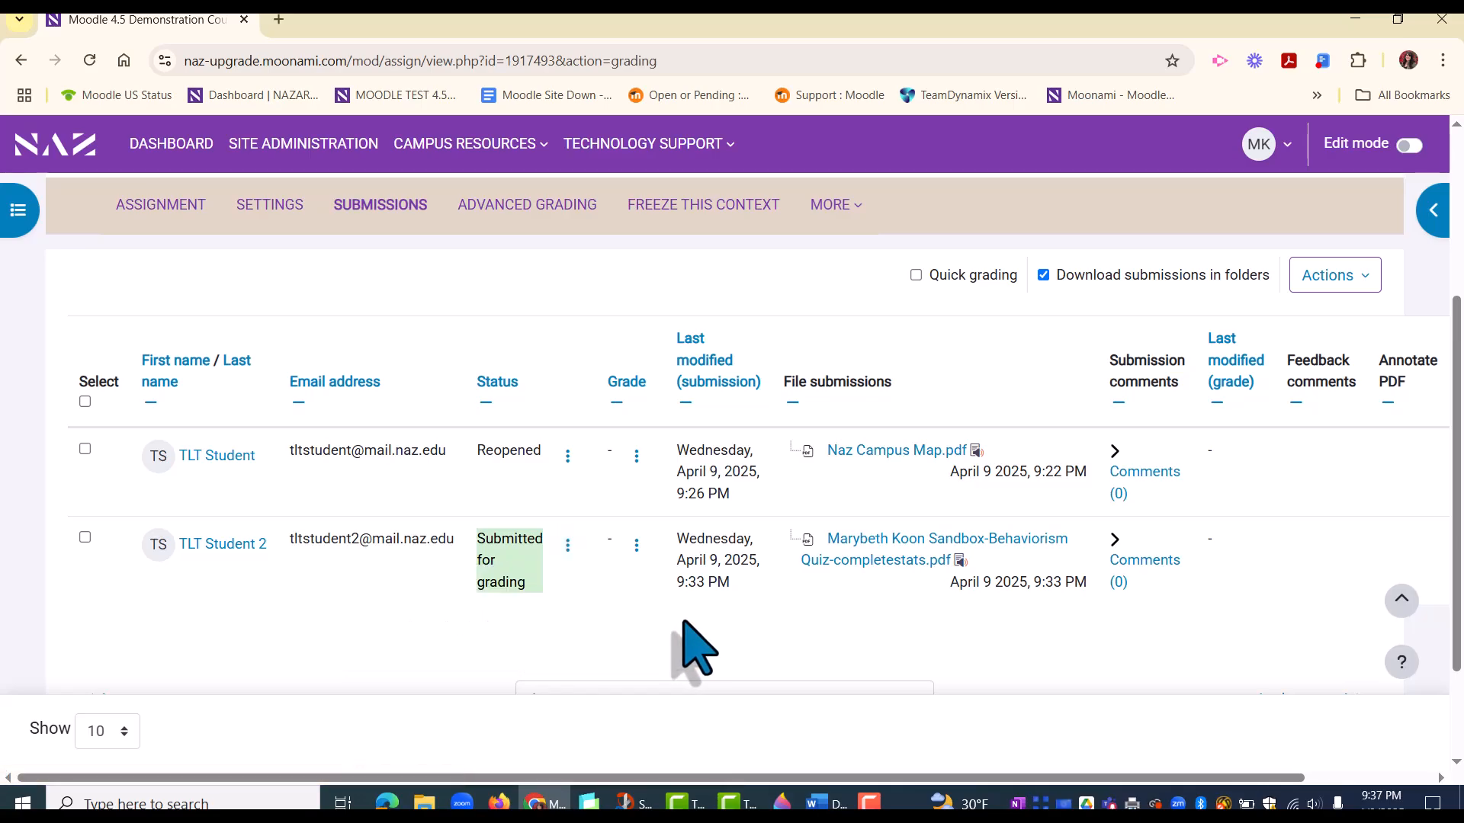
Step: Select both students' submissions to examine the bulk actions, including the additional ones, and clear the selection
click(85, 449)
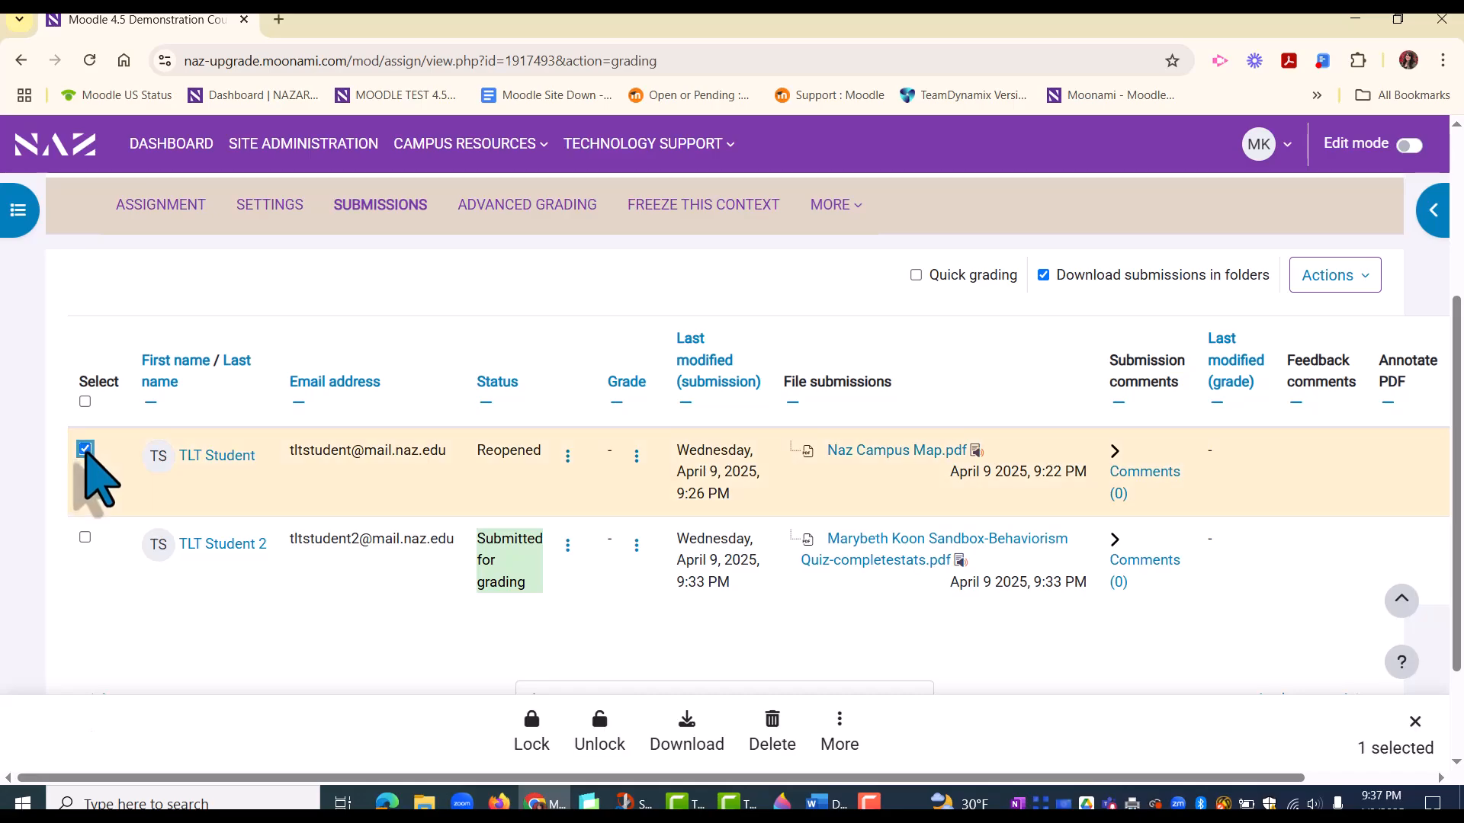
click(85, 537)
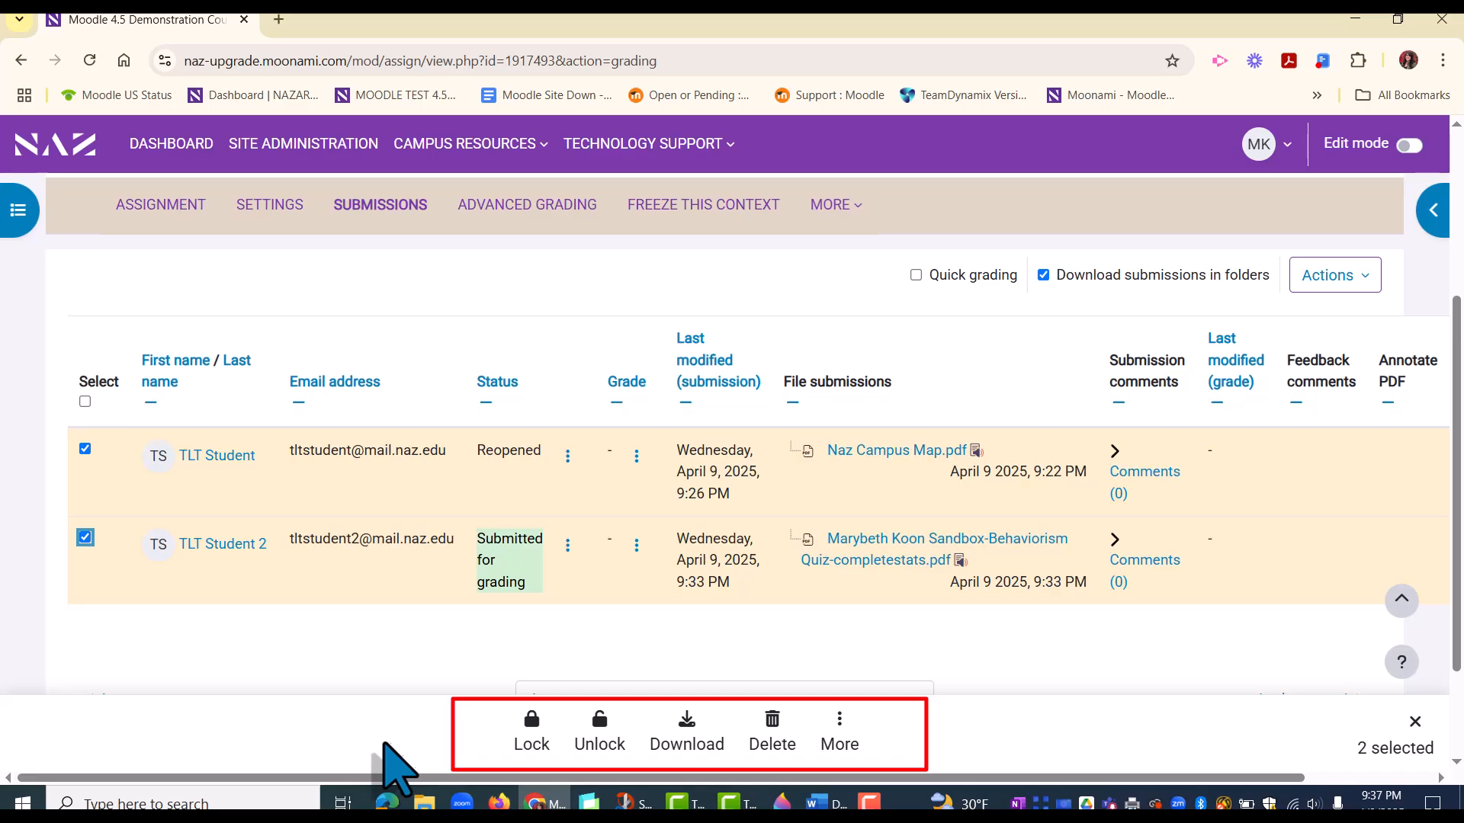
click(839, 730)
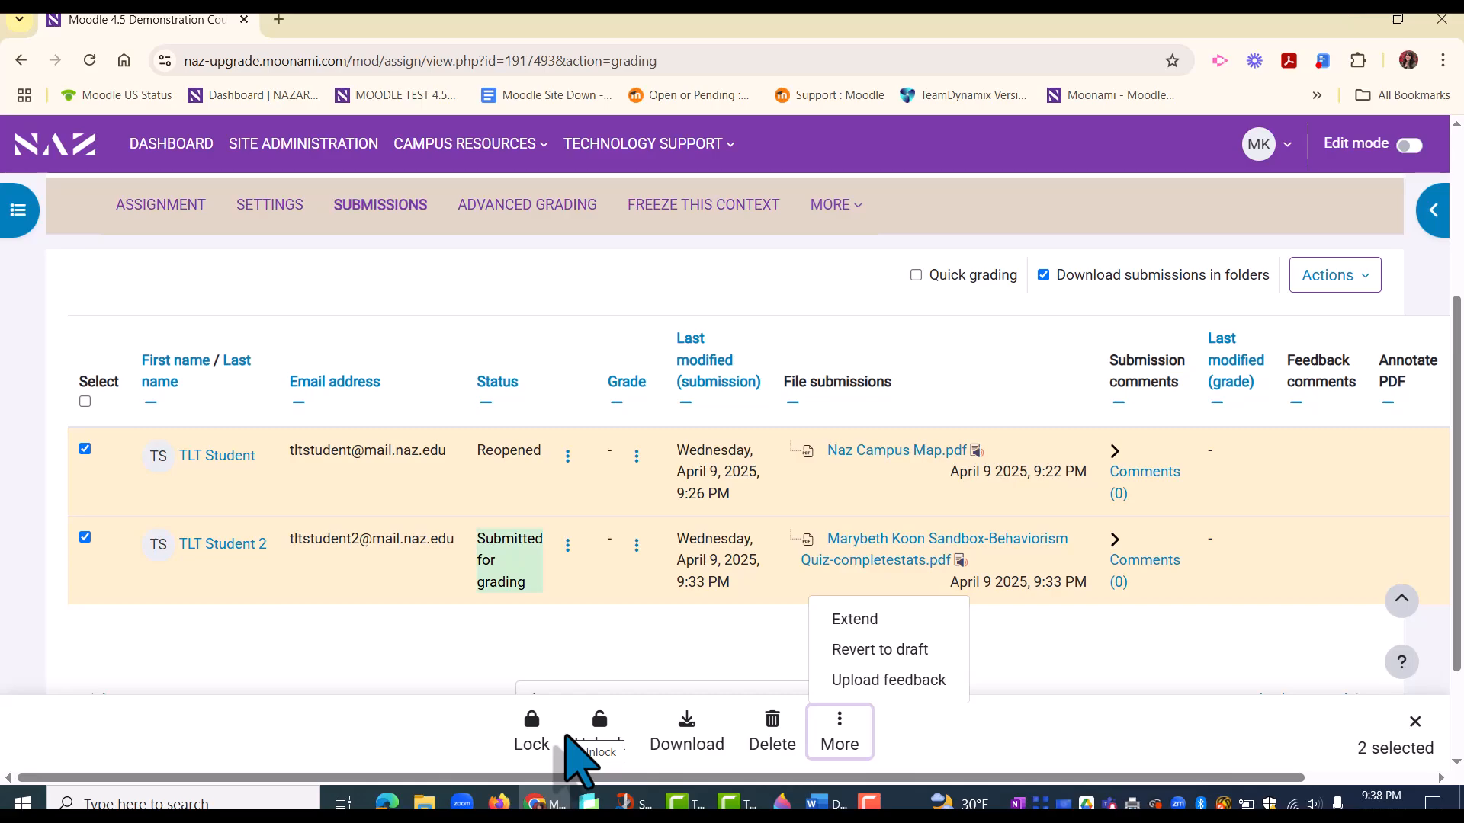
click(982, 742)
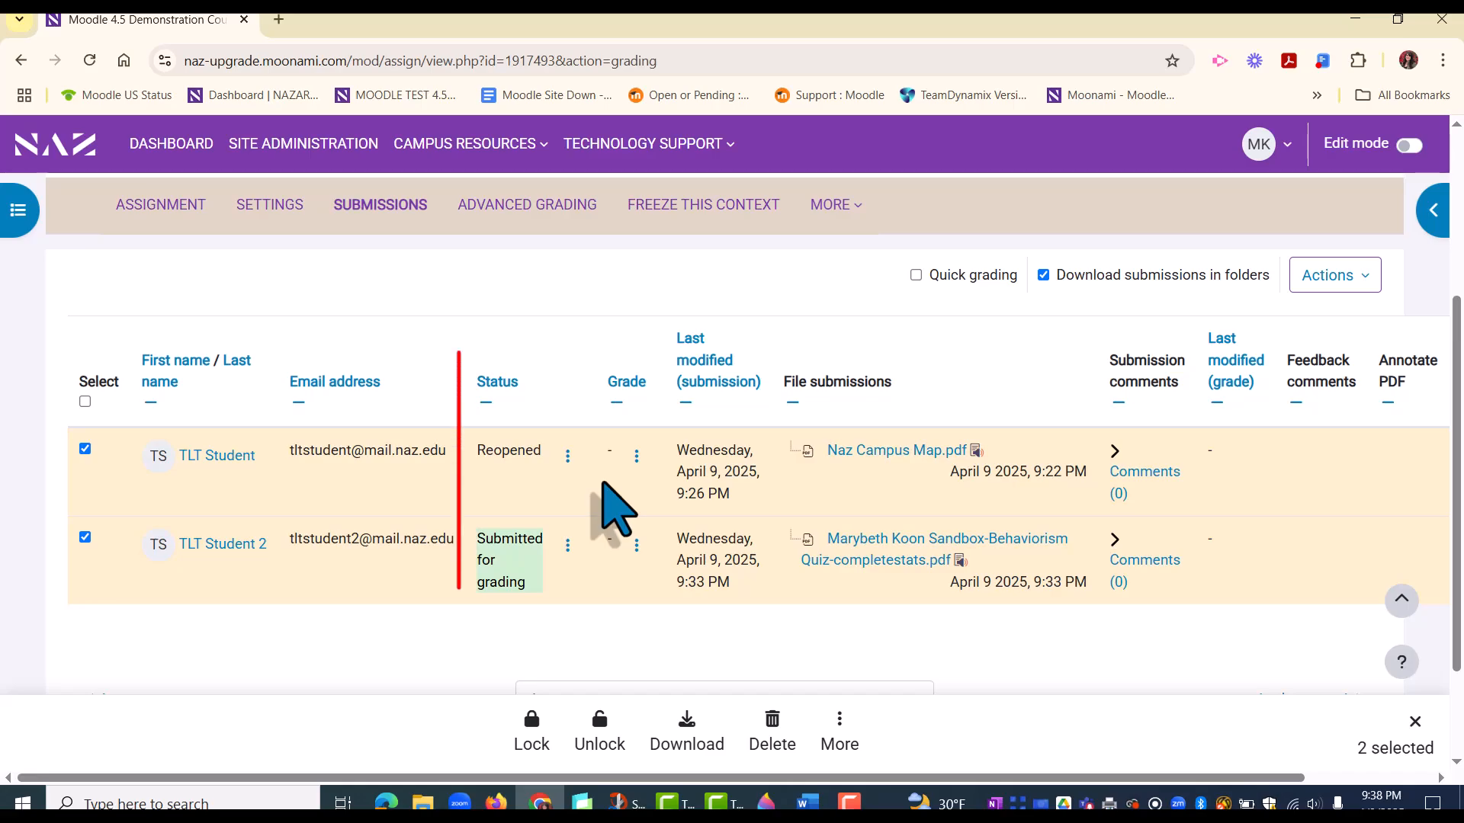
click(85, 537)
click(84, 448)
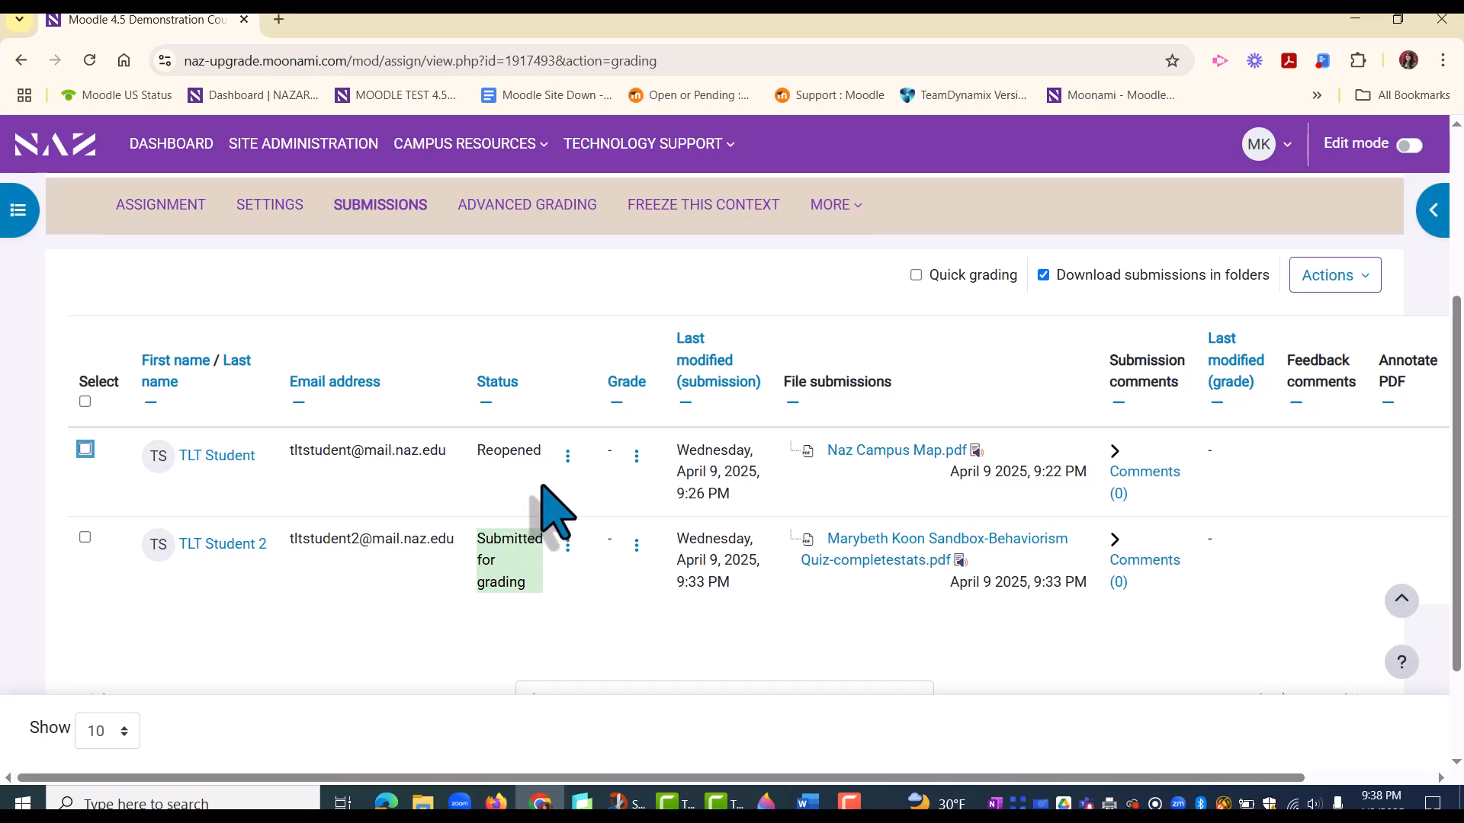
Step: Add the feedback comment "needs some work" to the second student's submission in the grader, without entering a grade, and save it
click(637, 544)
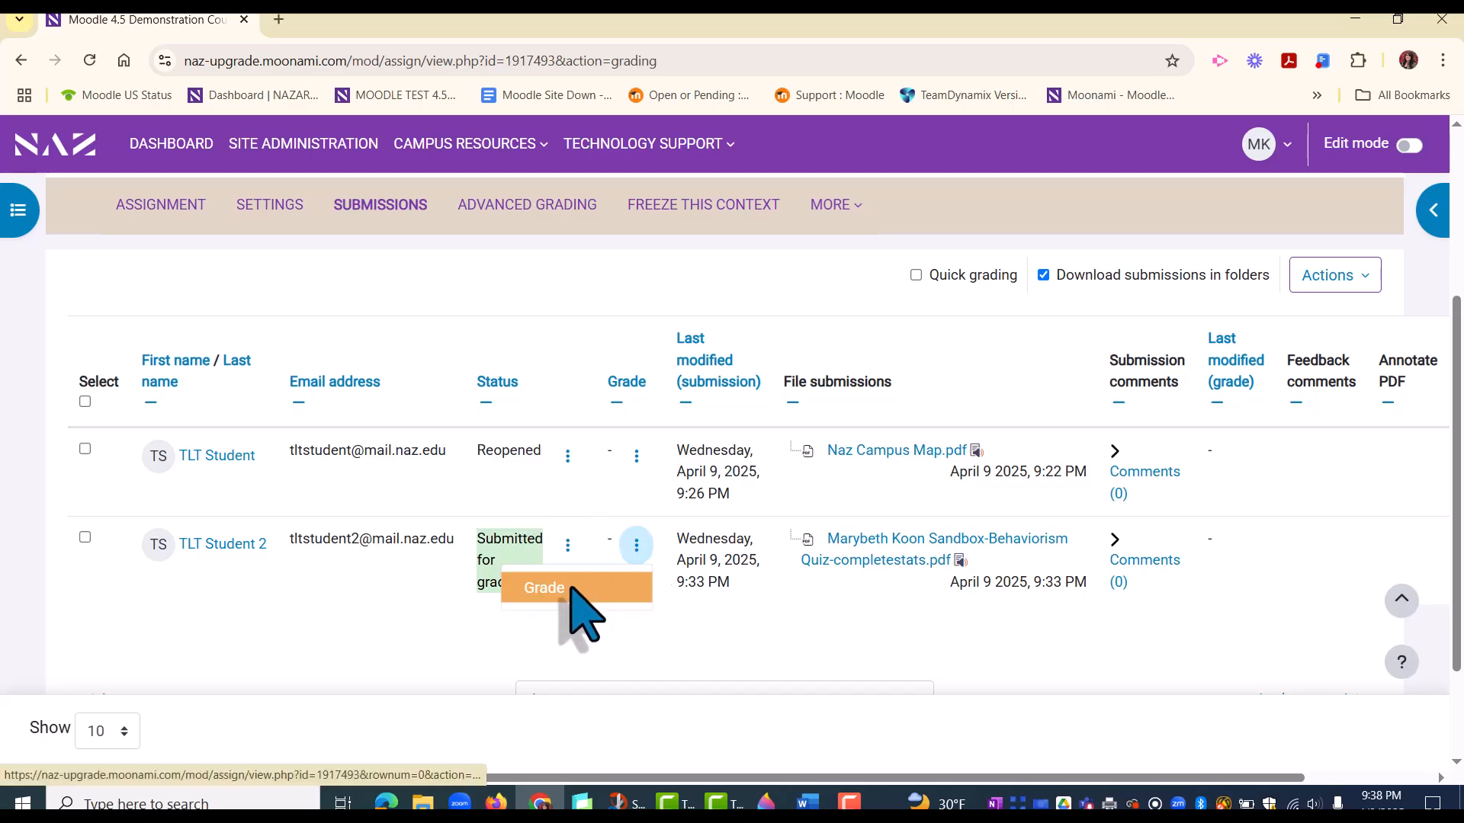
click(579, 587)
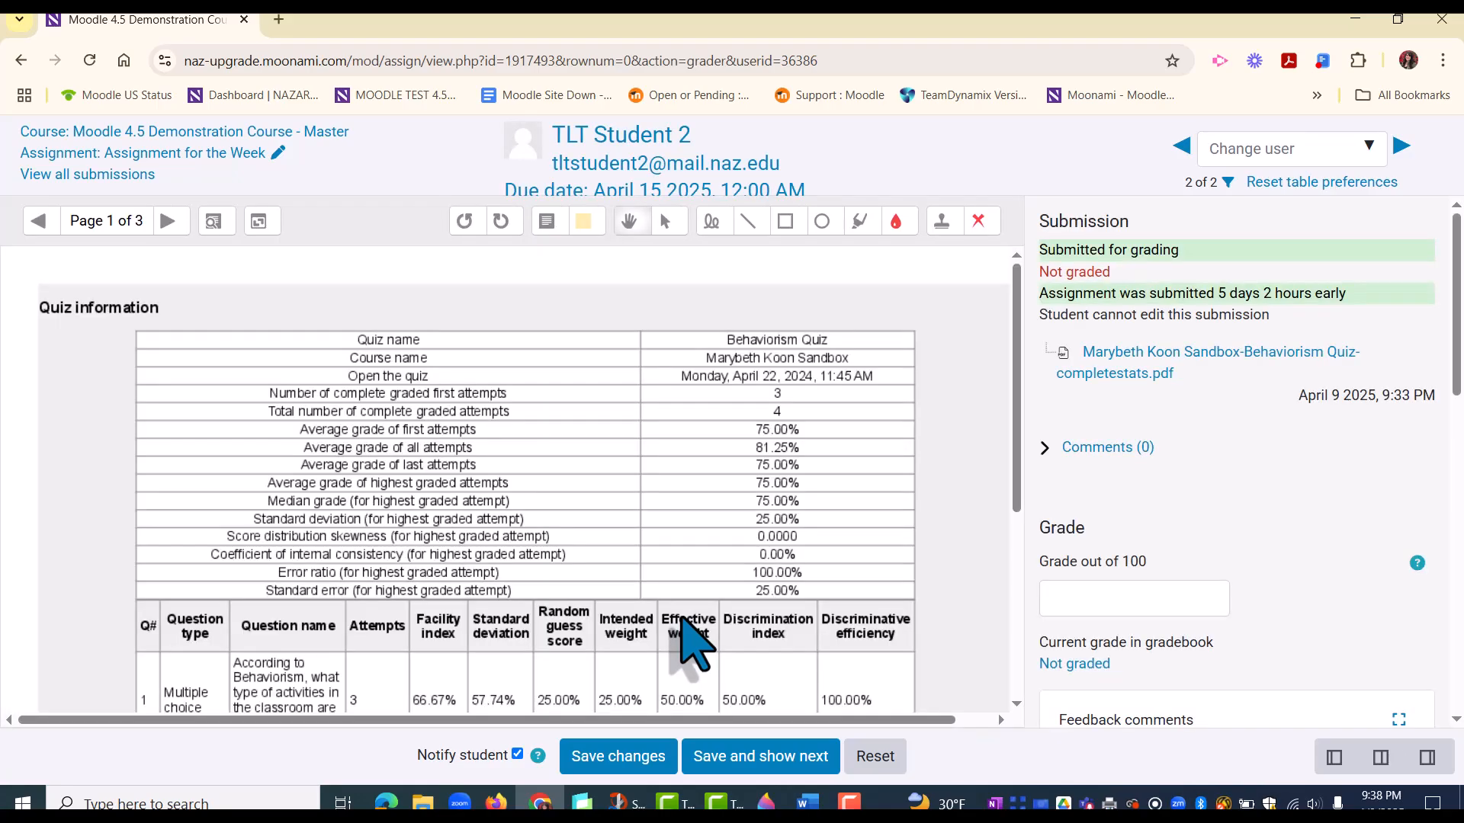
scroll(1060, 549, down, 1)
click(1144, 509)
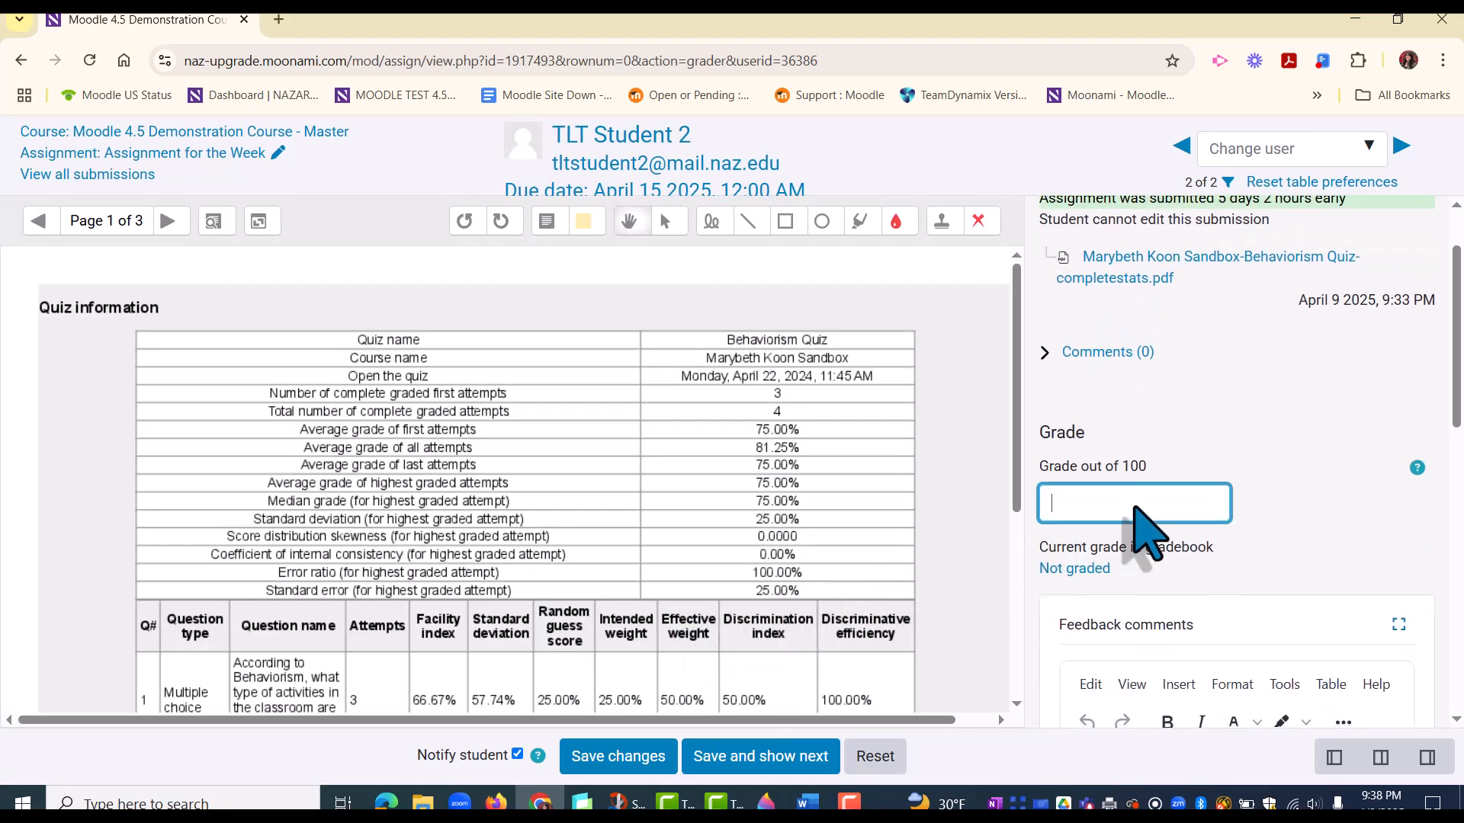
scroll(1136, 515, down, 1)
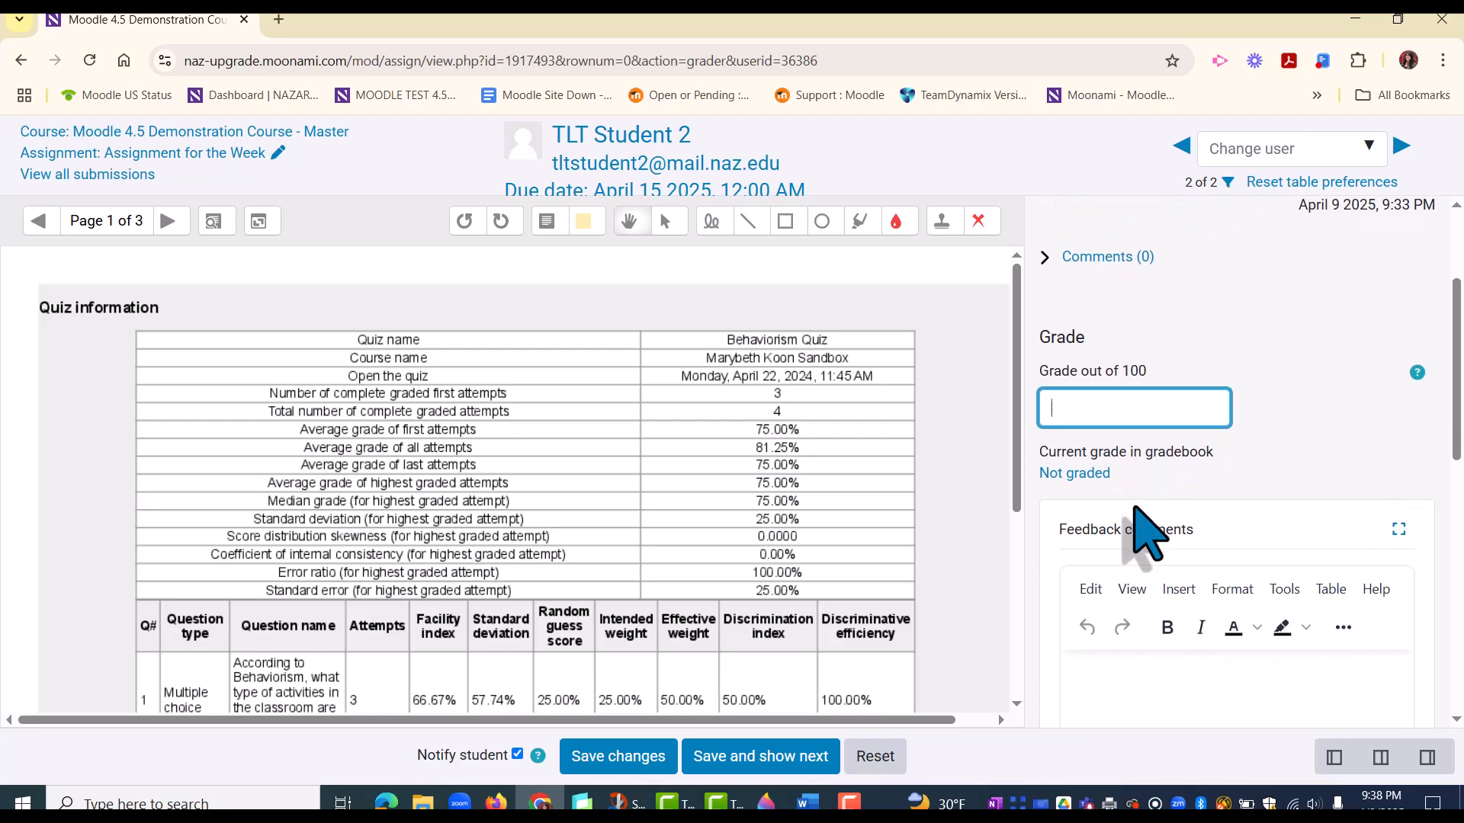
click(1126, 689)
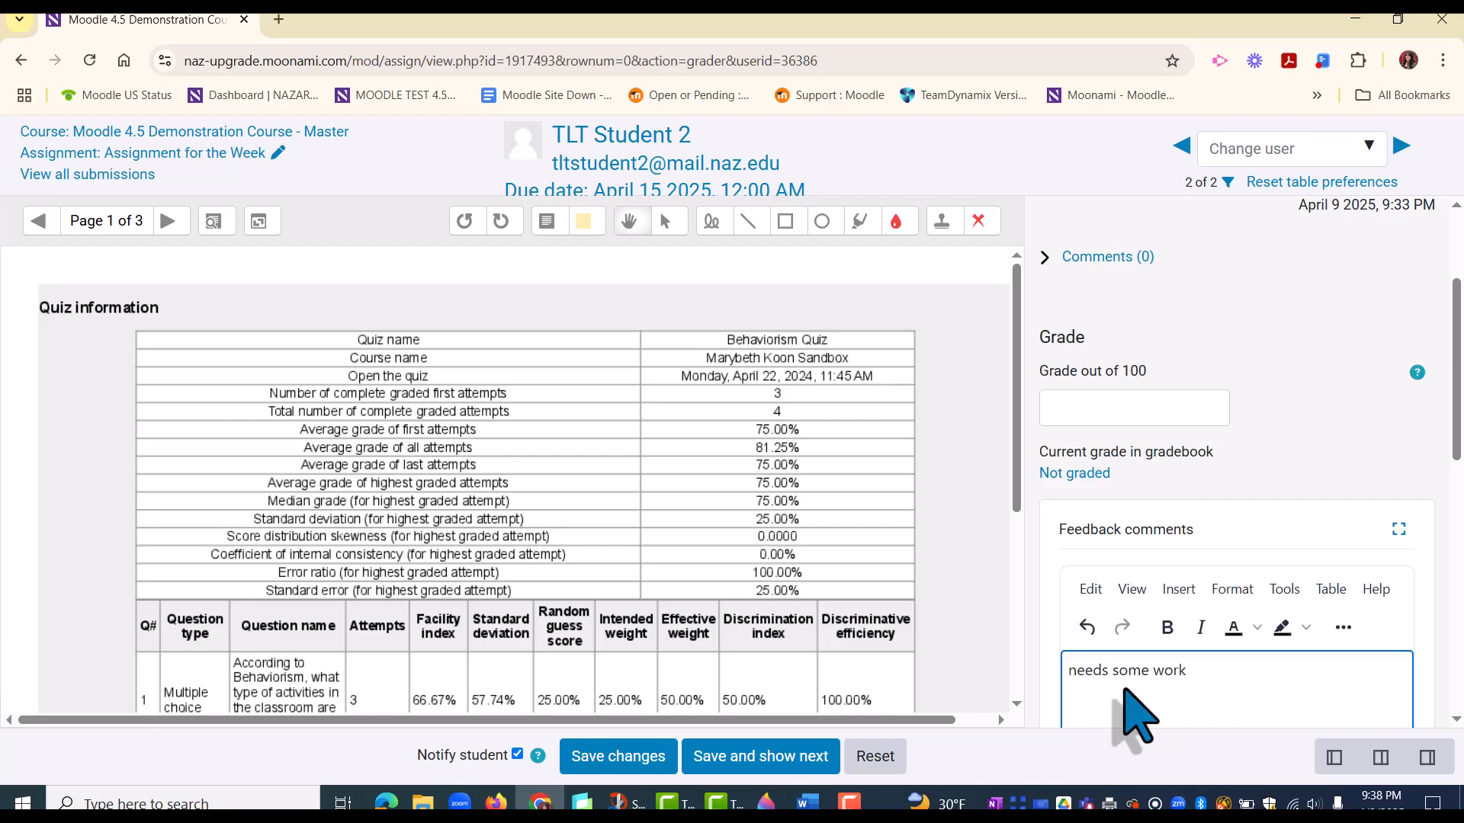
scroll(1126, 690, down, 1)
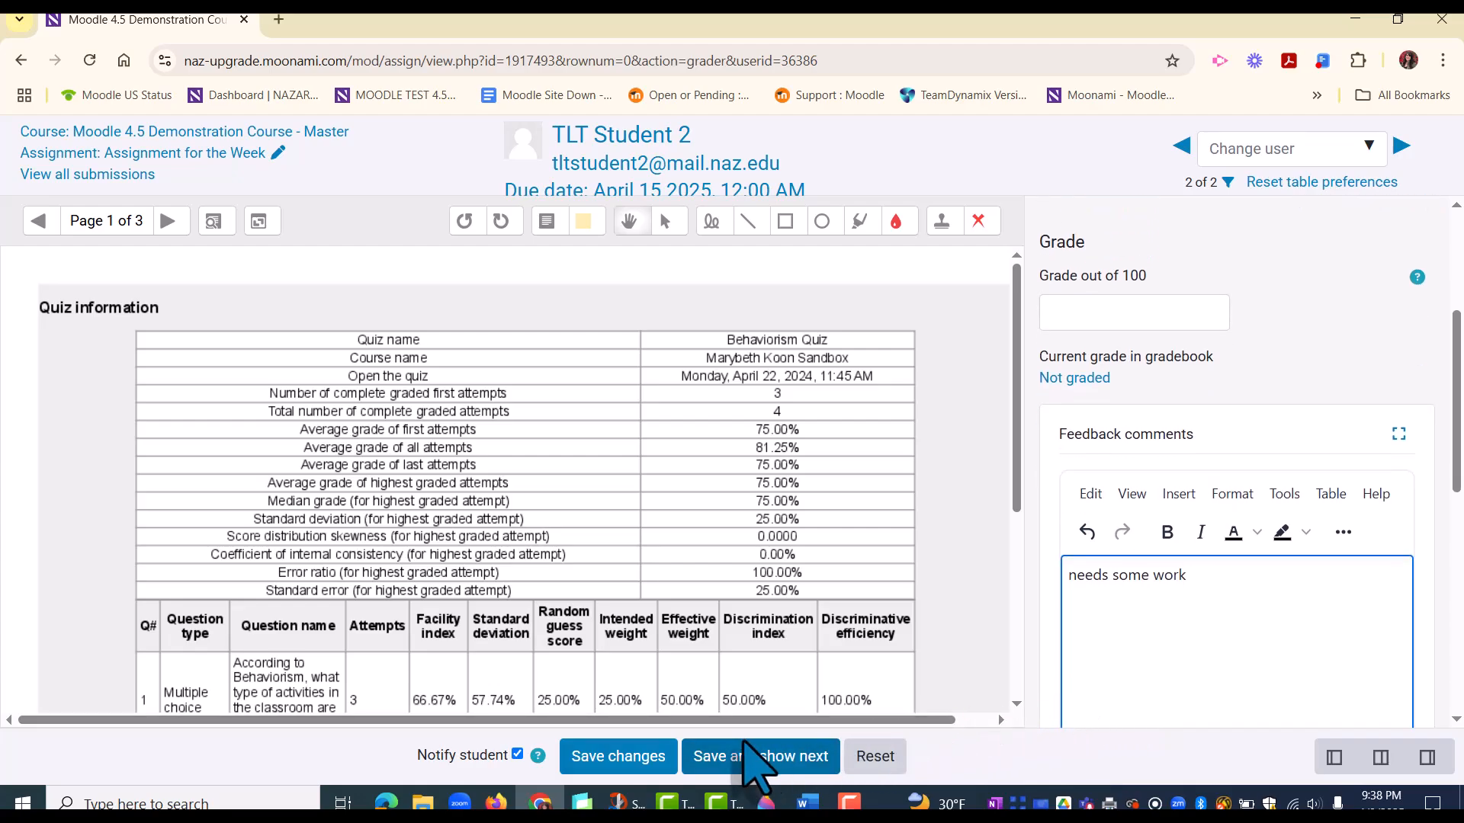
click(614, 757)
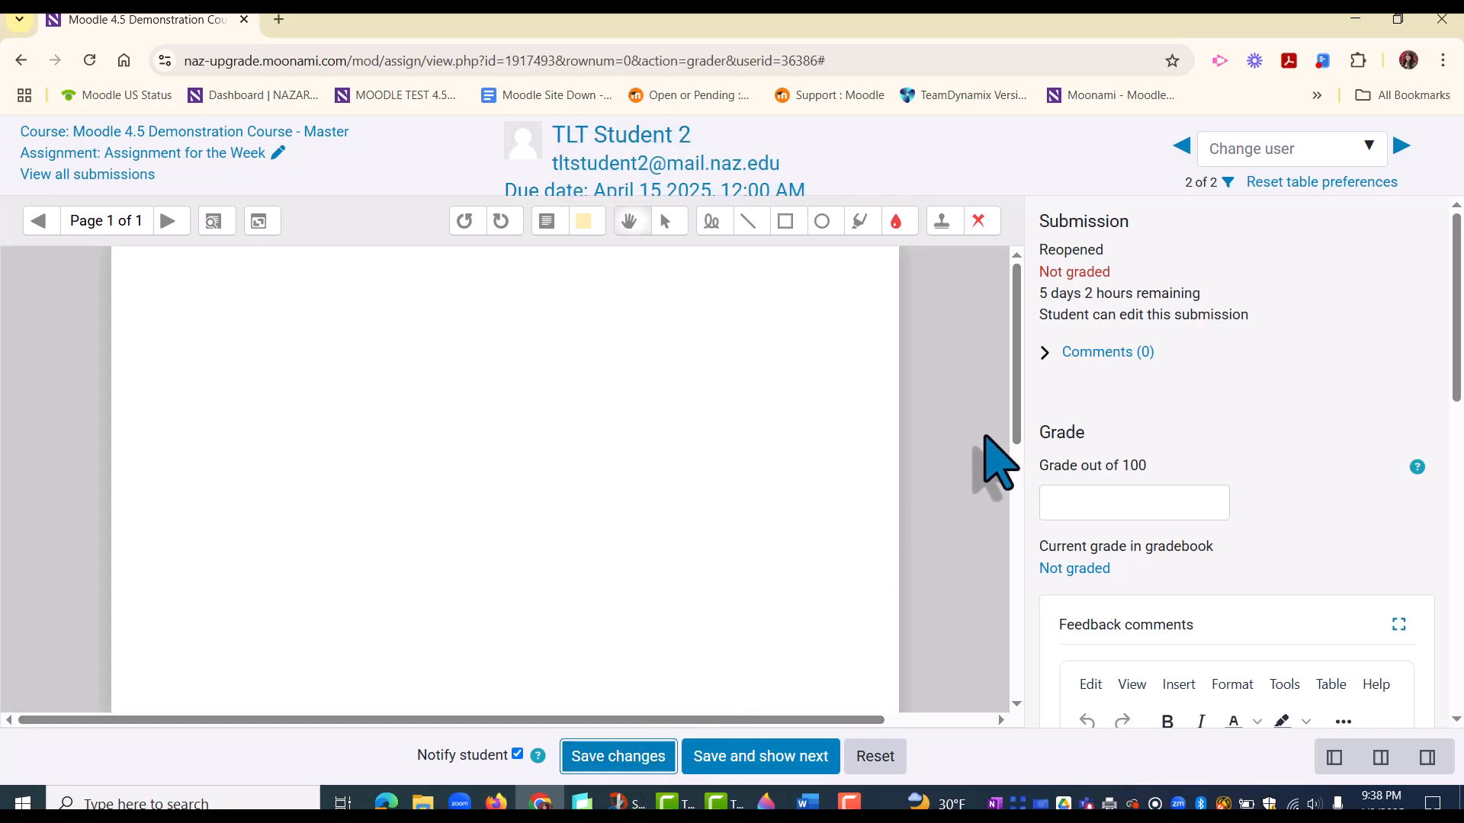
Step: Return to the list of all submissions to check the second student's submission status
click(109, 152)
scroll(736, 565, down, 3)
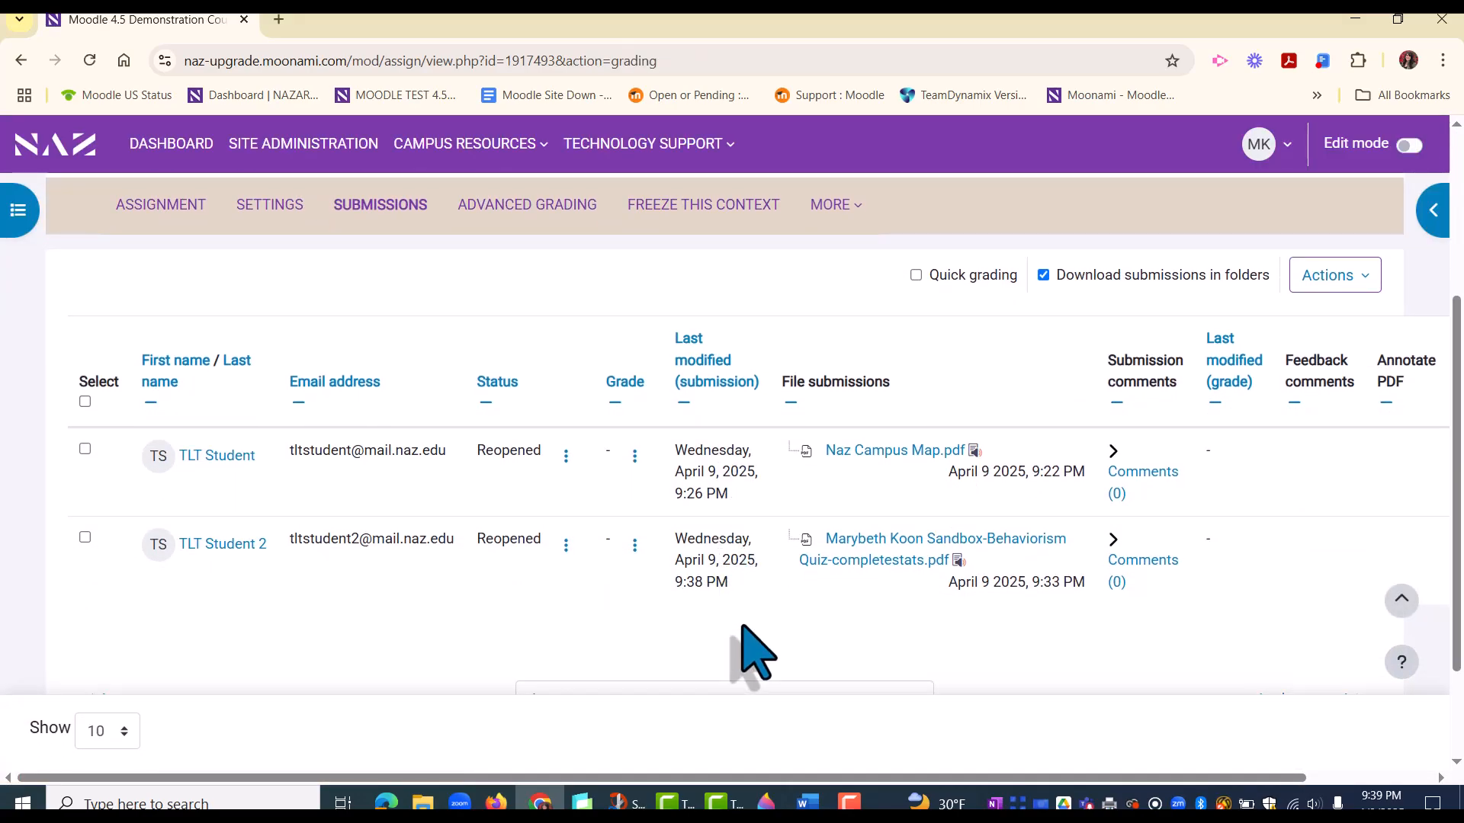
scroll(755, 652, up, 1)
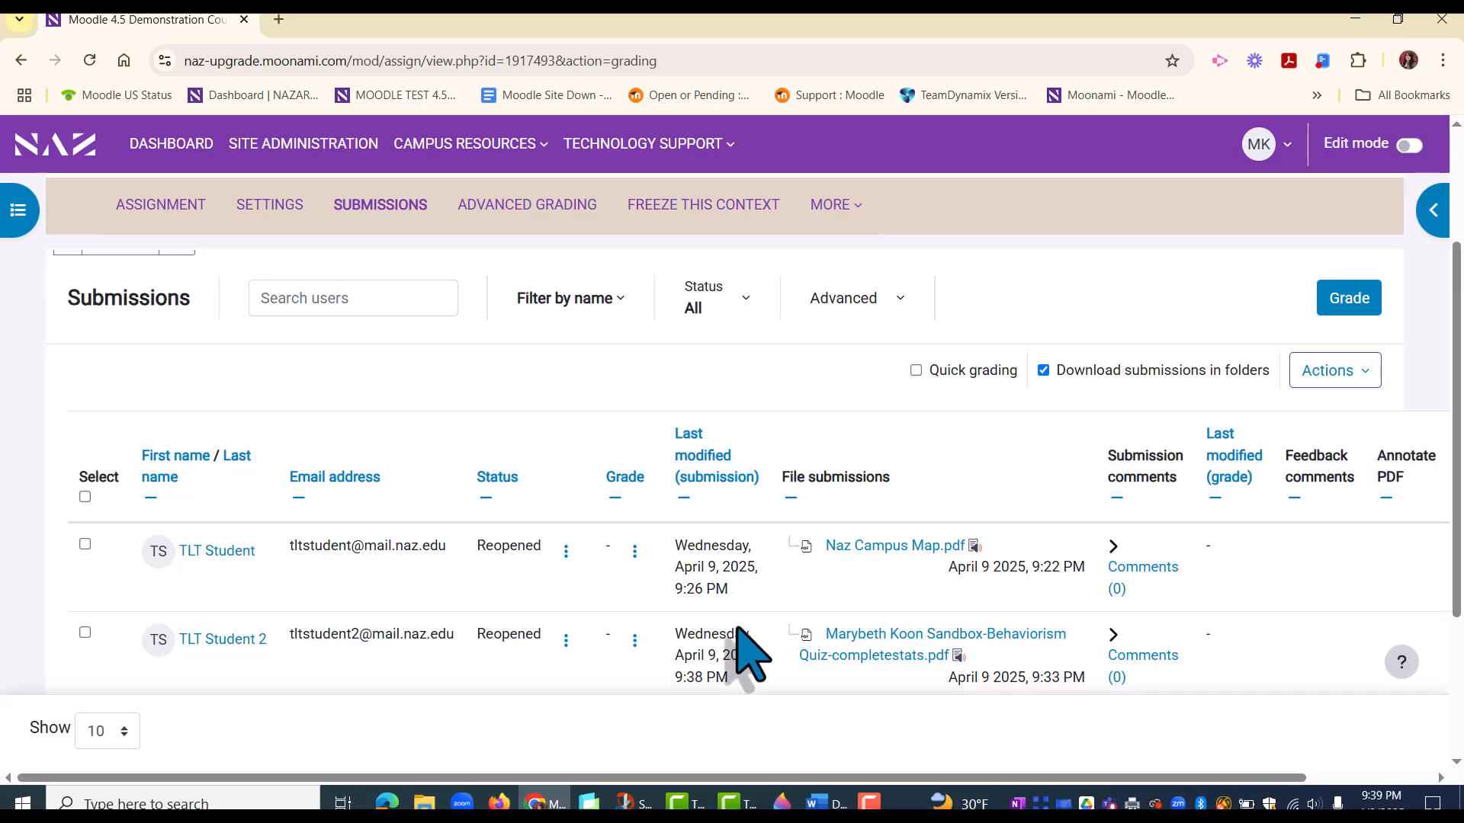